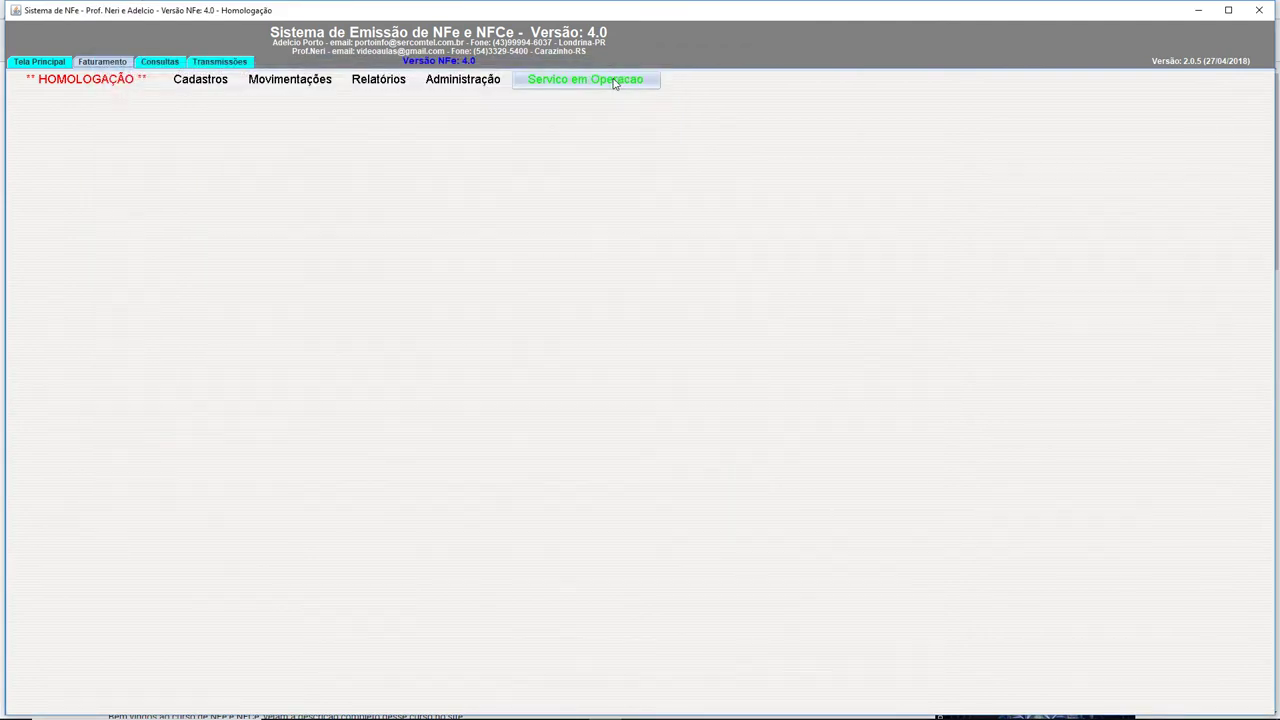
- Review the digital signature parameters of companies 2 and 1, and check the company selected on the main login screen
{"action": "left_click", "coordinate": [468, 81]}
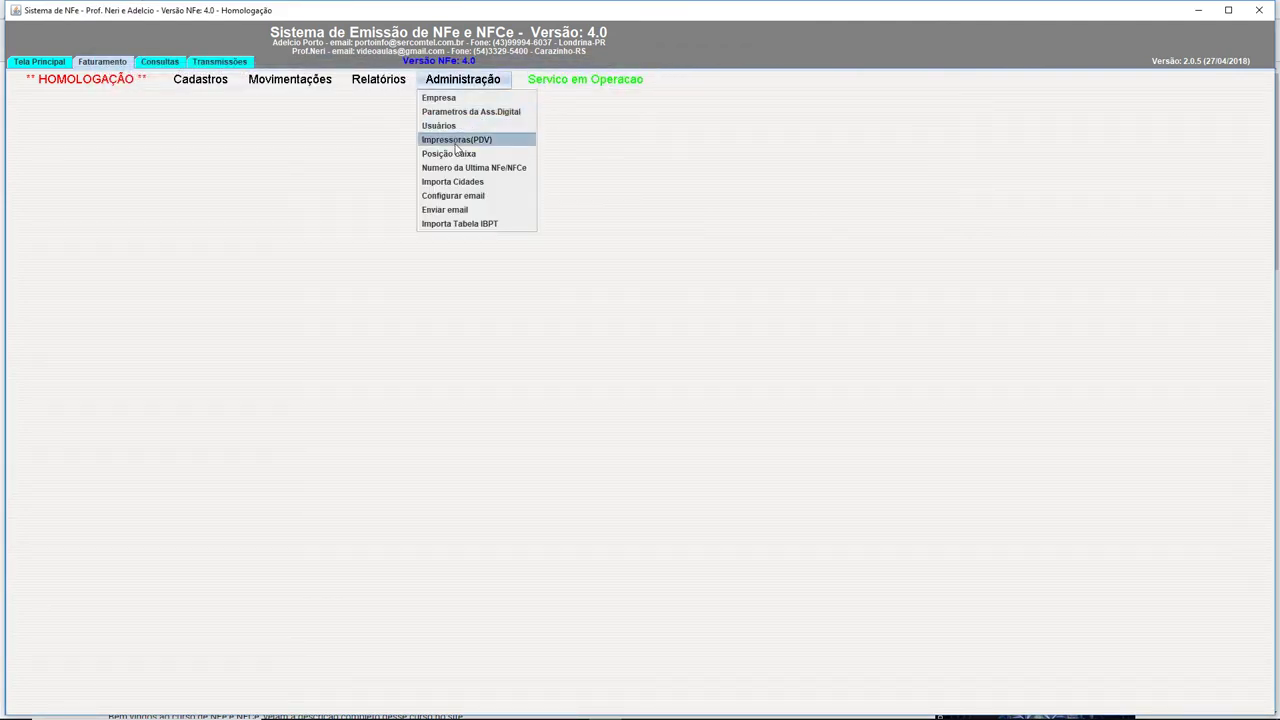
{"action": "left_click", "coordinate": [455, 112]}
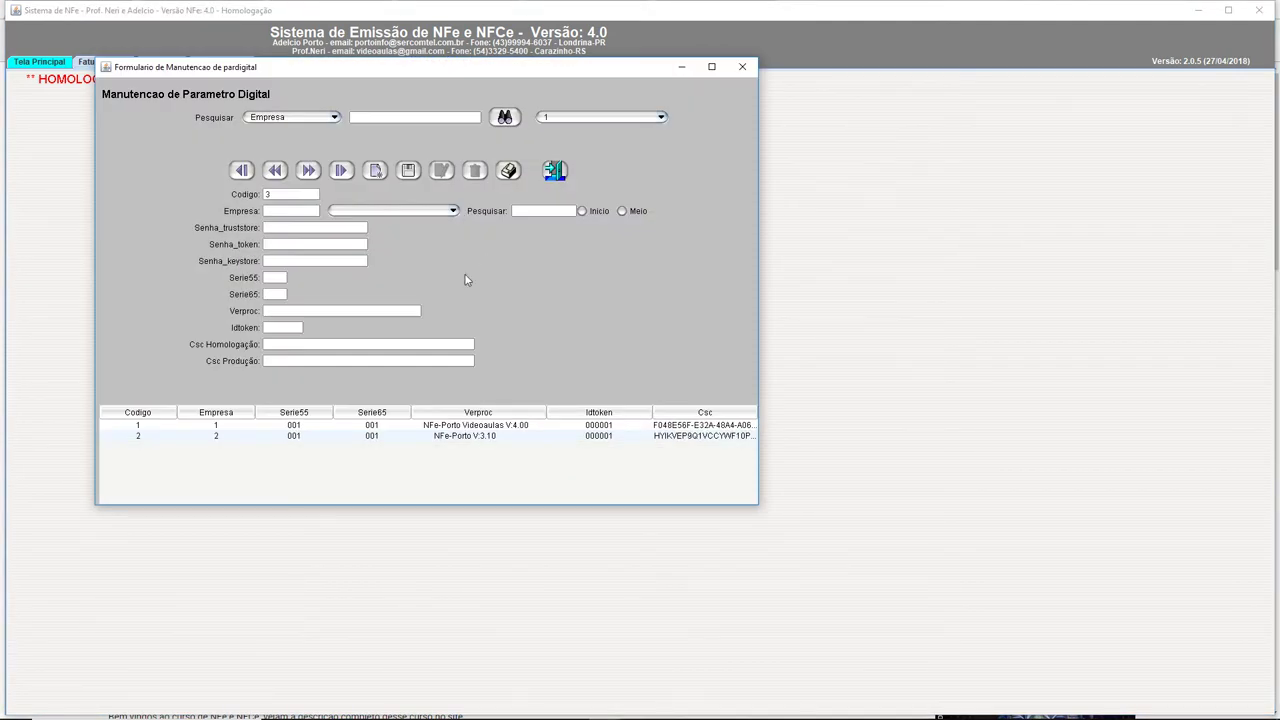
{"action": "left_click", "coordinate": [365, 437]}
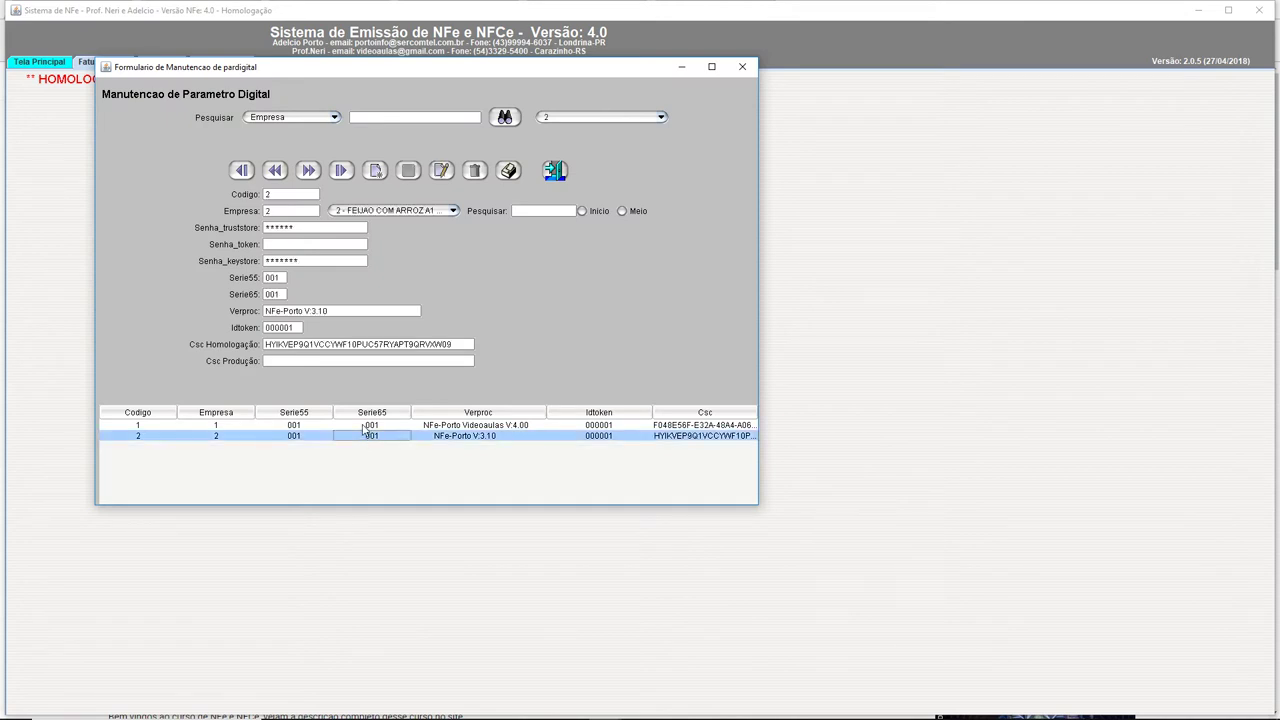
{"action": "left_click", "coordinate": [364, 426]}
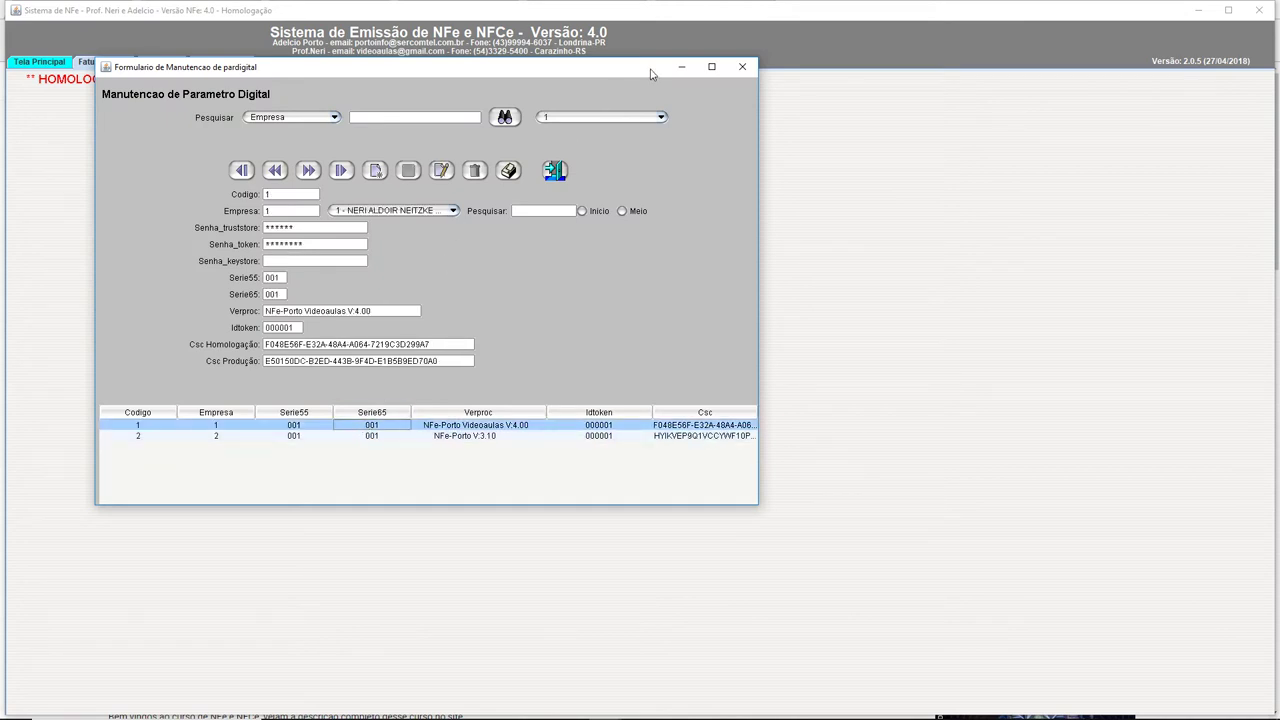
{"action": "left_click", "coordinate": [743, 68]}
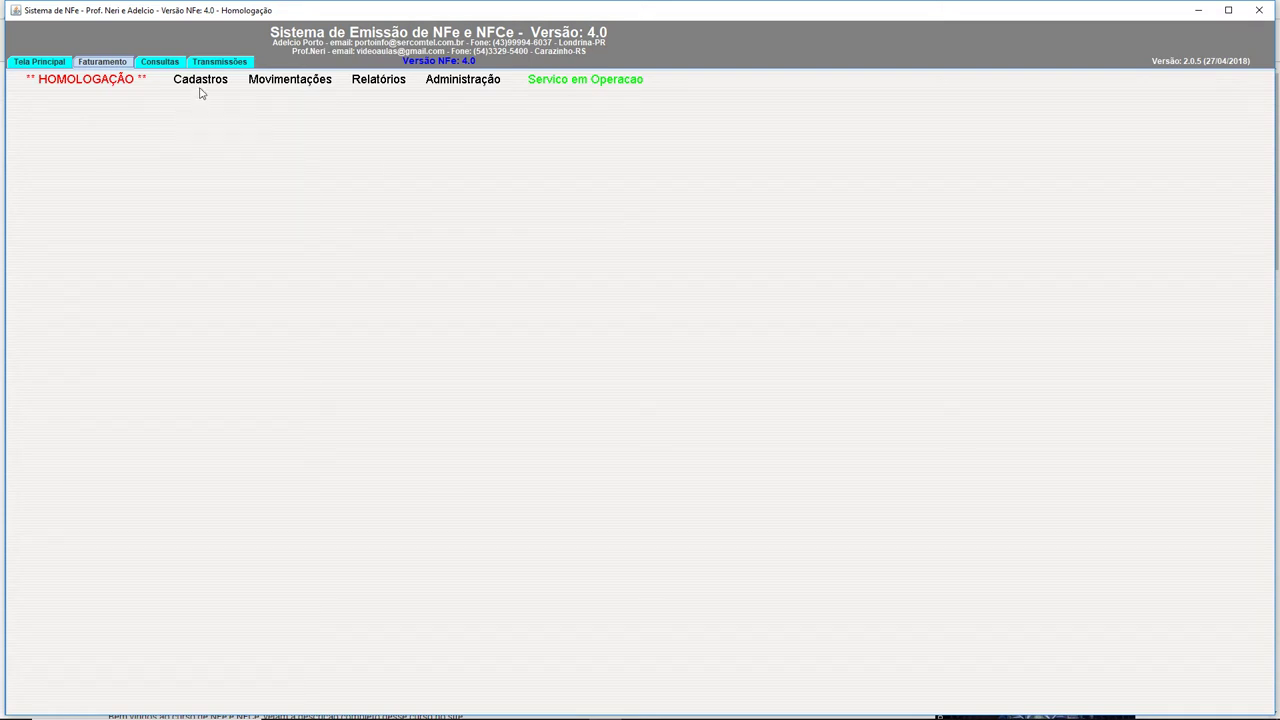
{"action": "left_click", "coordinate": [48, 63]}
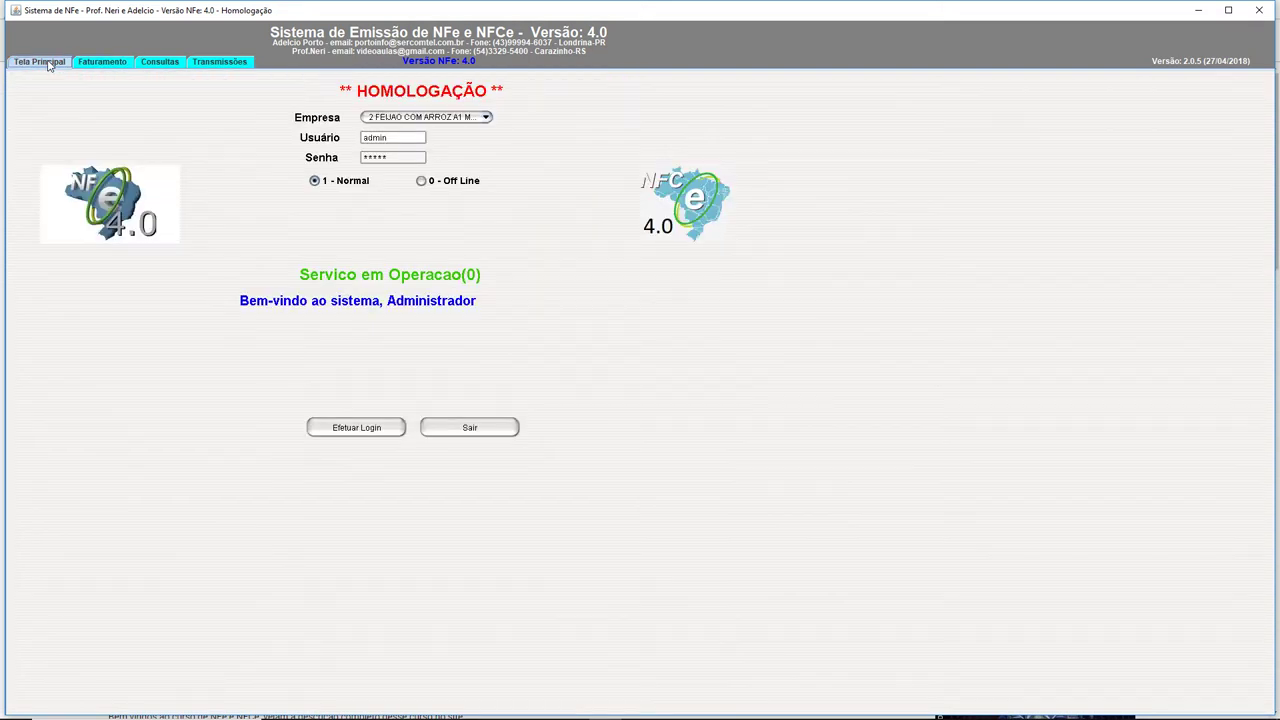
{"action": "left_click", "coordinate": [108, 63]}
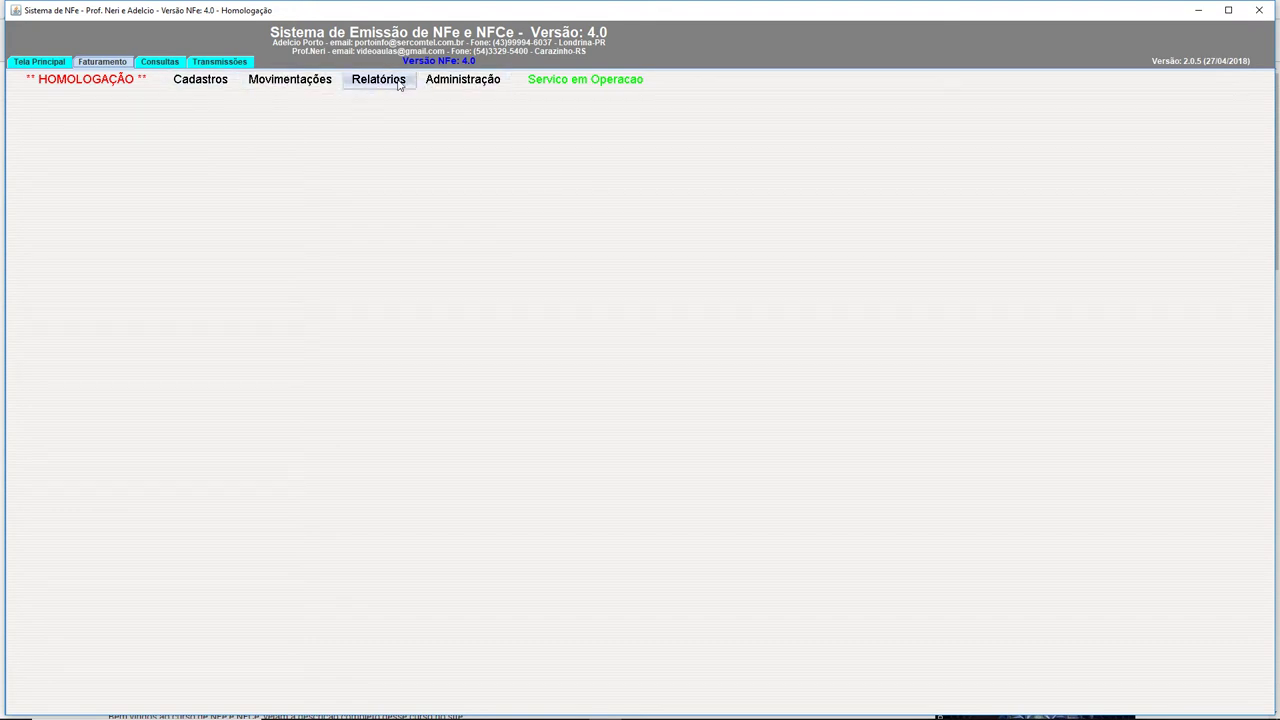
- Open the customer register and review the SEM TRANSPORTADORA and EMPRESA DESTINO LTDA records
{"action": "left_click", "coordinate": [202, 79]}
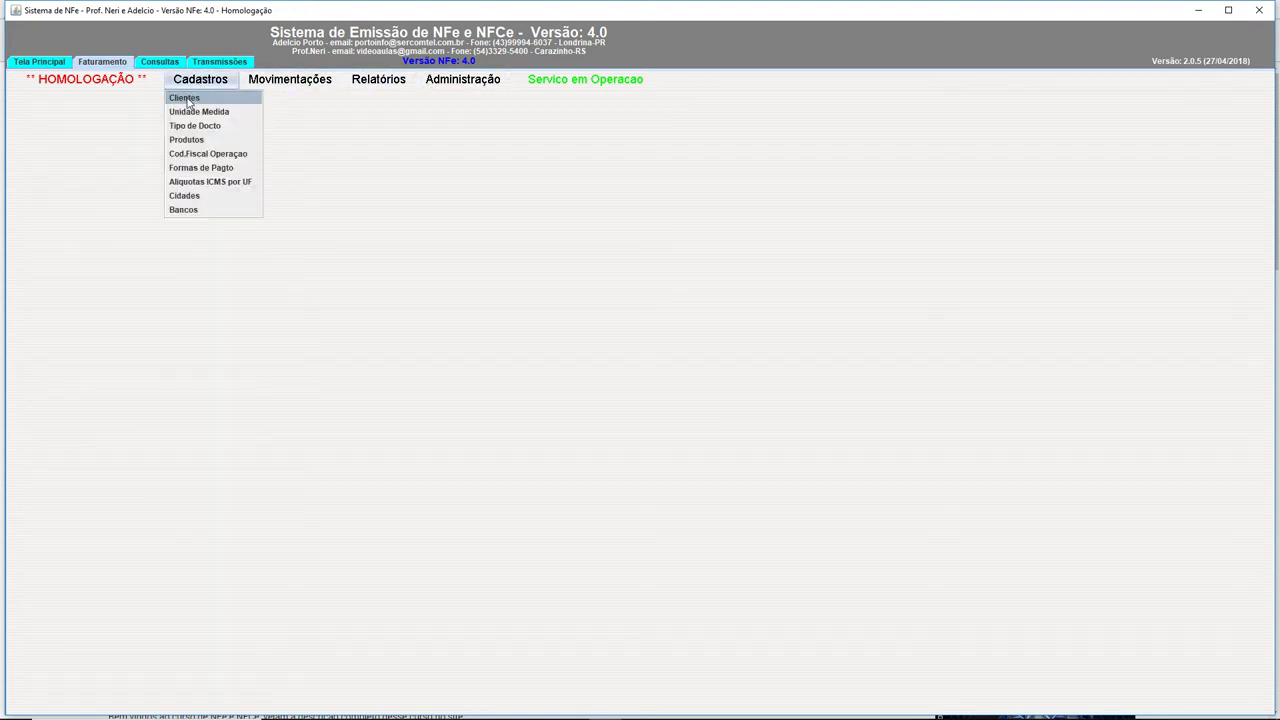
{"action": "left_click", "coordinate": [187, 100]}
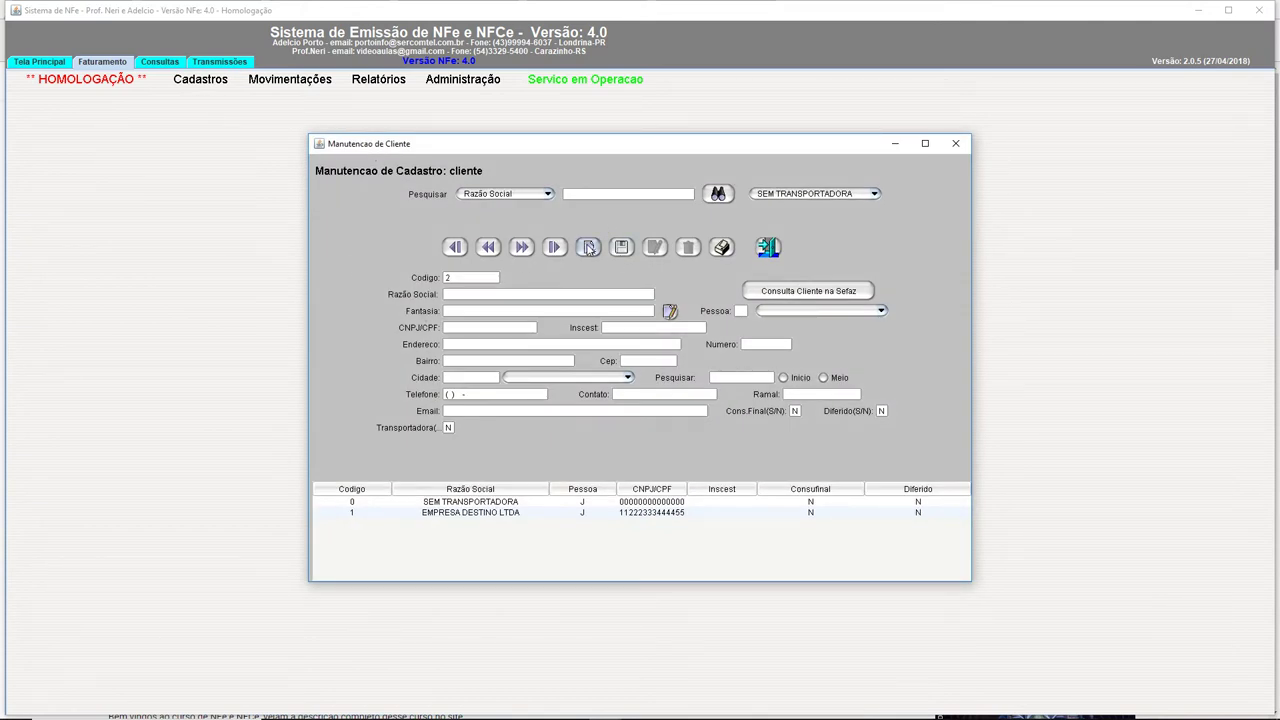
{"action": "left_click", "coordinate": [484, 502]}
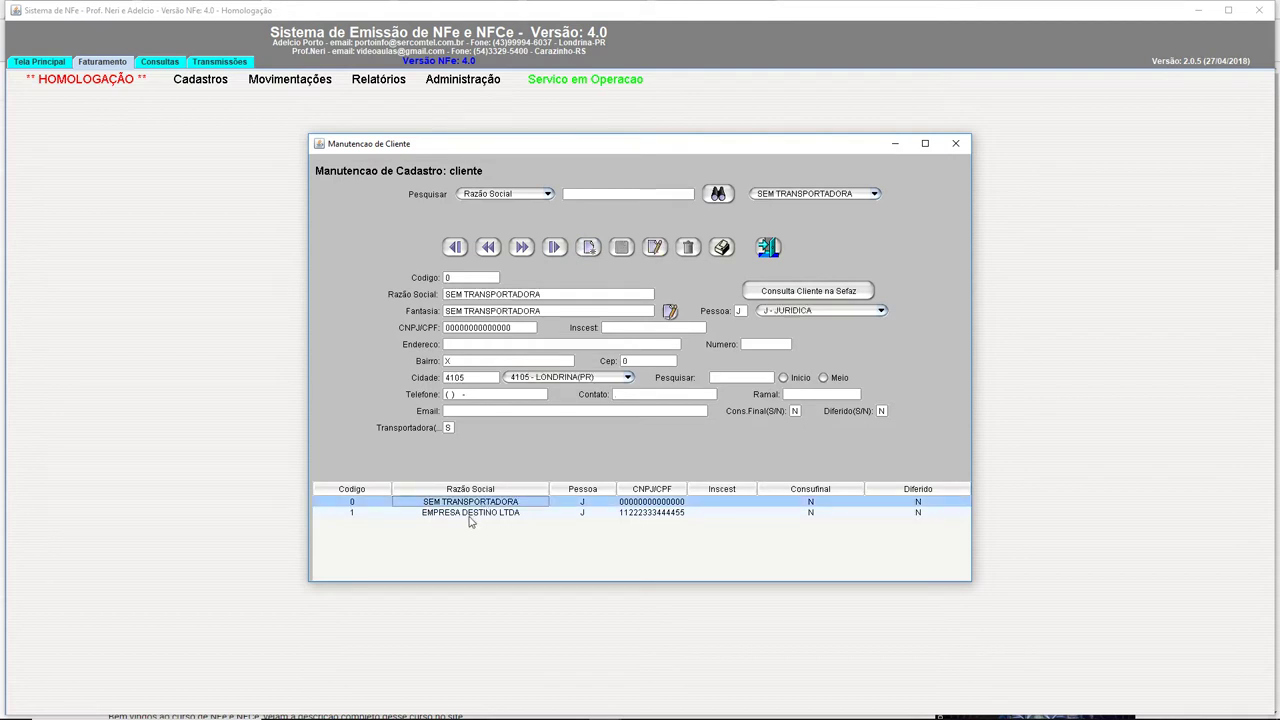
{"action": "left_click", "coordinate": [463, 513]}
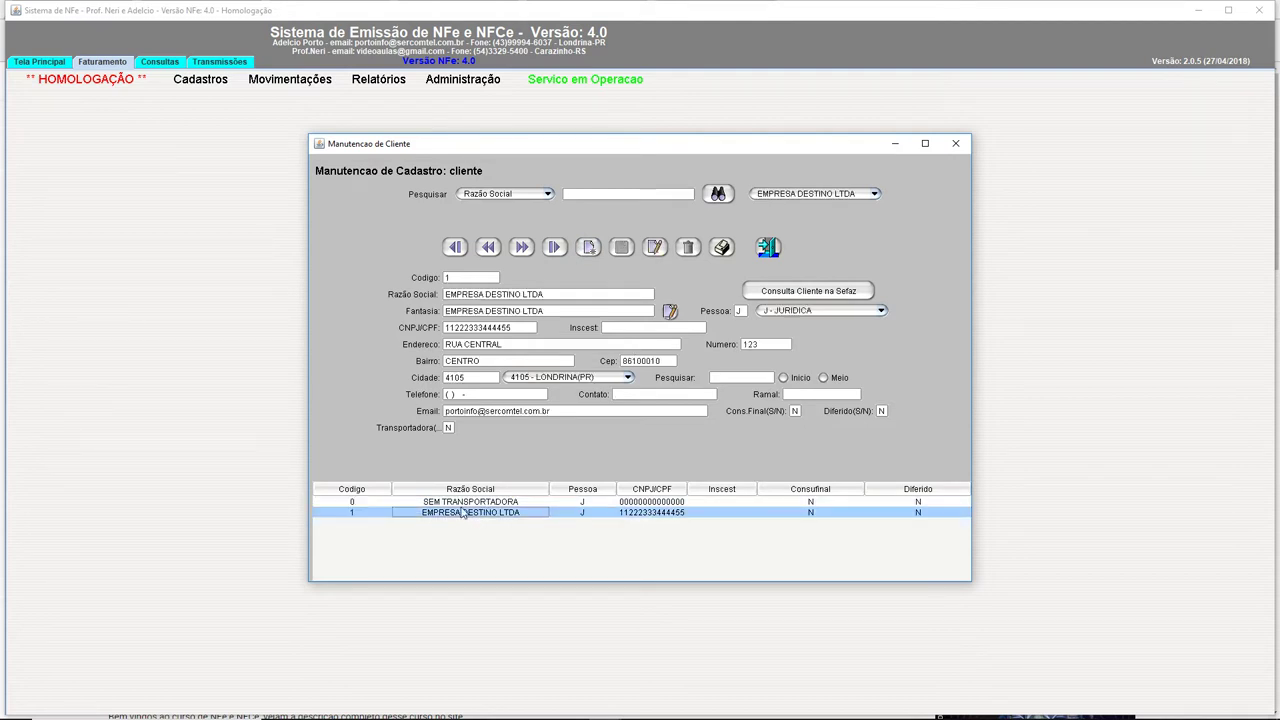
{"action": "key", "text": "Up"}
{"action": "left_click", "coordinate": [462, 517]}
{"action": "left_click", "coordinate": [462, 502]}
{"action": "left_click", "coordinate": [462, 513]}
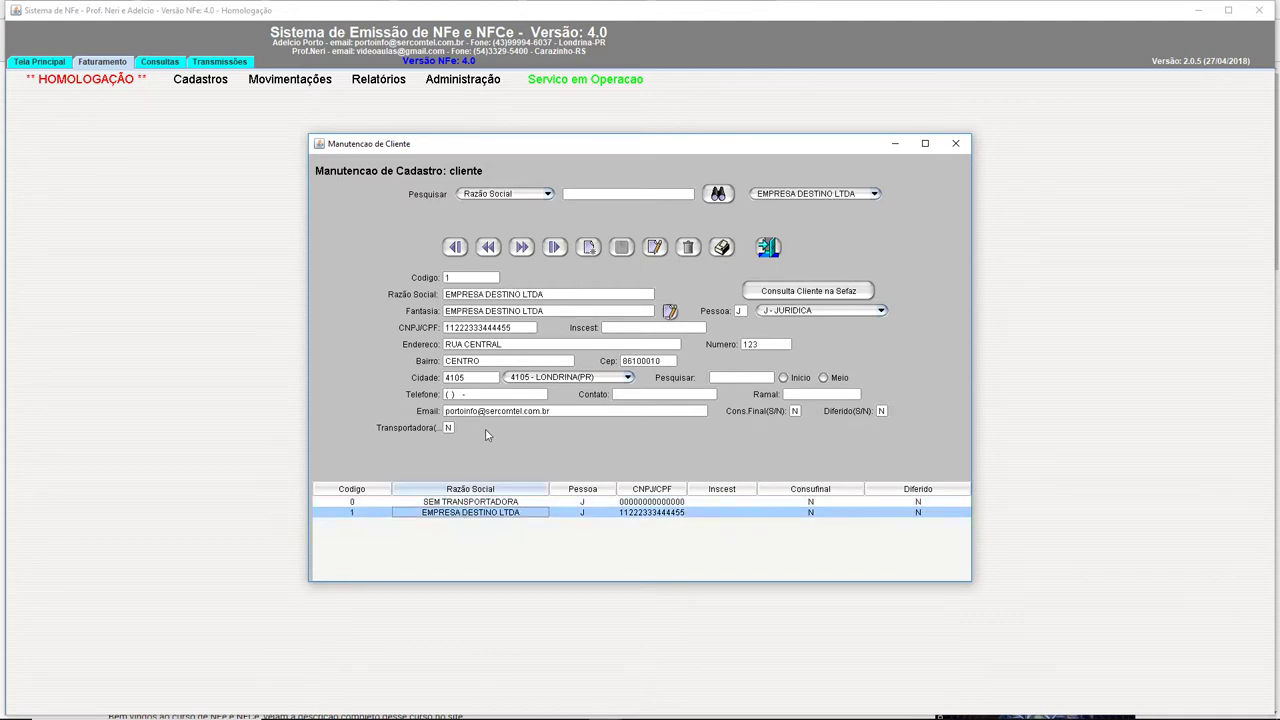
- Examine a blank customer record's person type options and deferral field, and close the customer register after viewing the existing records
{"action": "left_click", "coordinate": [588, 247]}
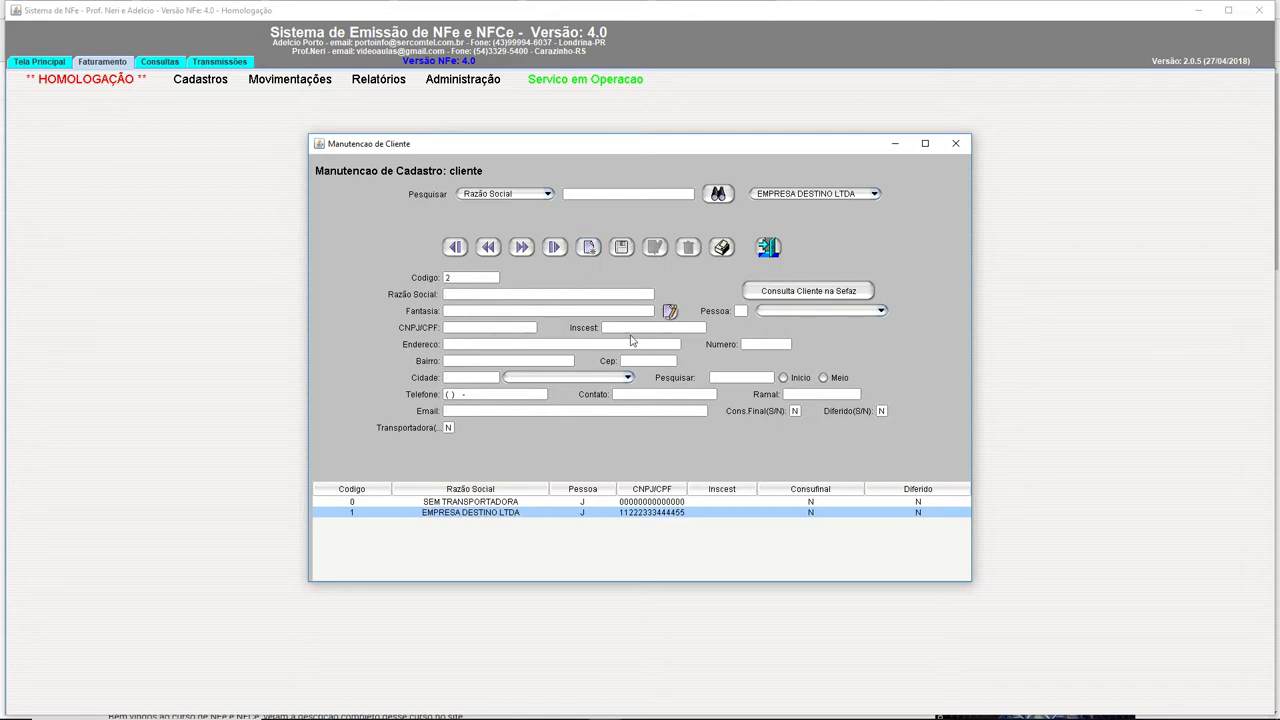
{"action": "key", "text": "Tab"}
{"action": "left_click", "coordinate": [769, 313]}
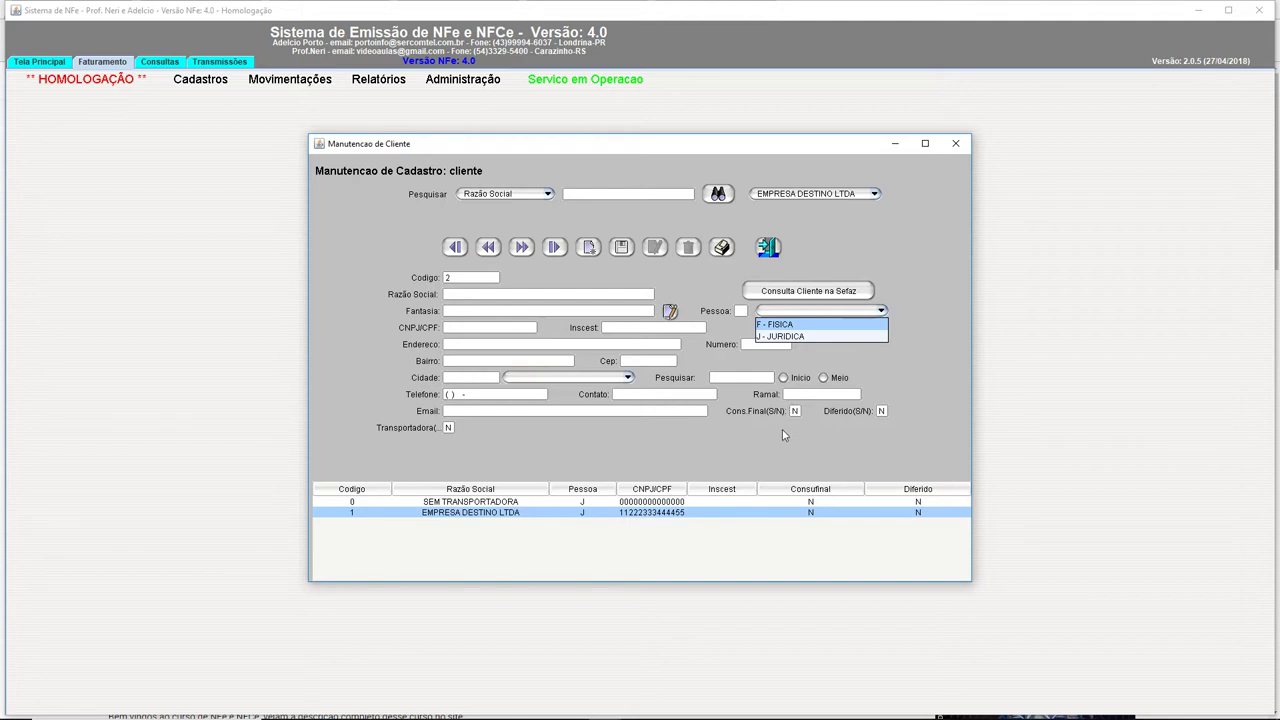
{"action": "left_click", "coordinate": [882, 410]}
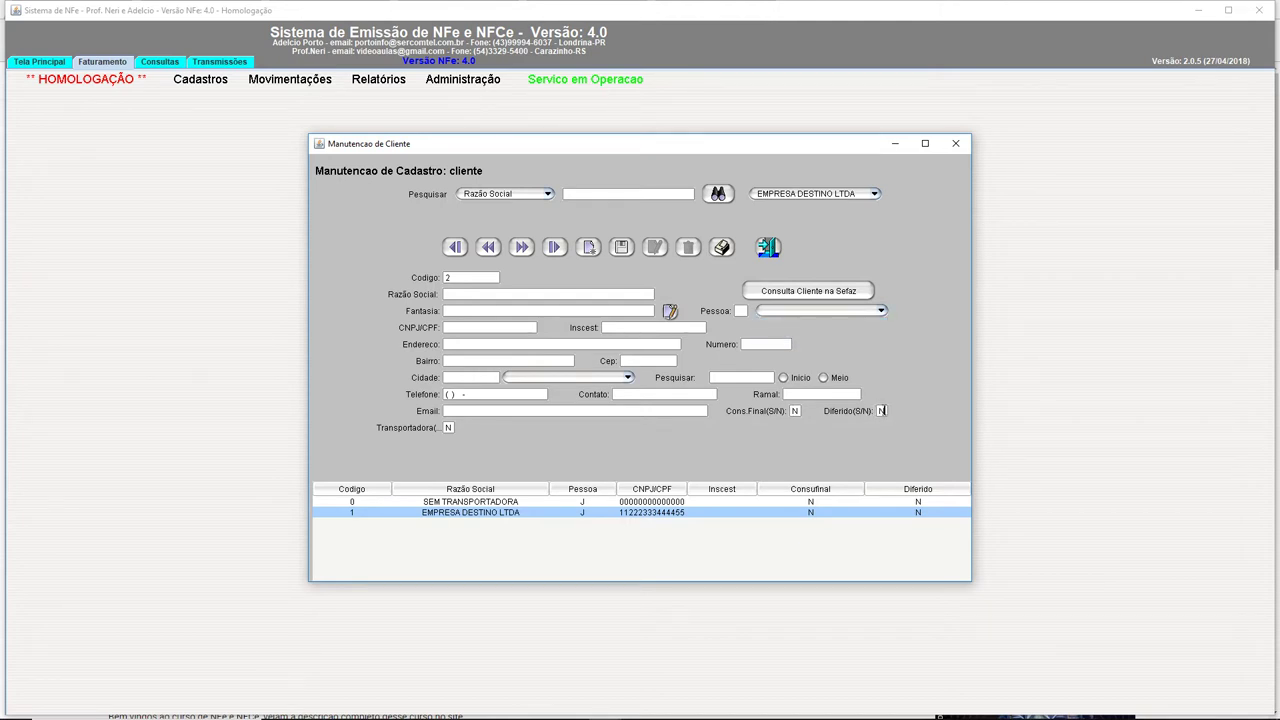
{"action": "left_click", "coordinate": [697, 502]}
{"action": "left_click", "coordinate": [665, 512]}
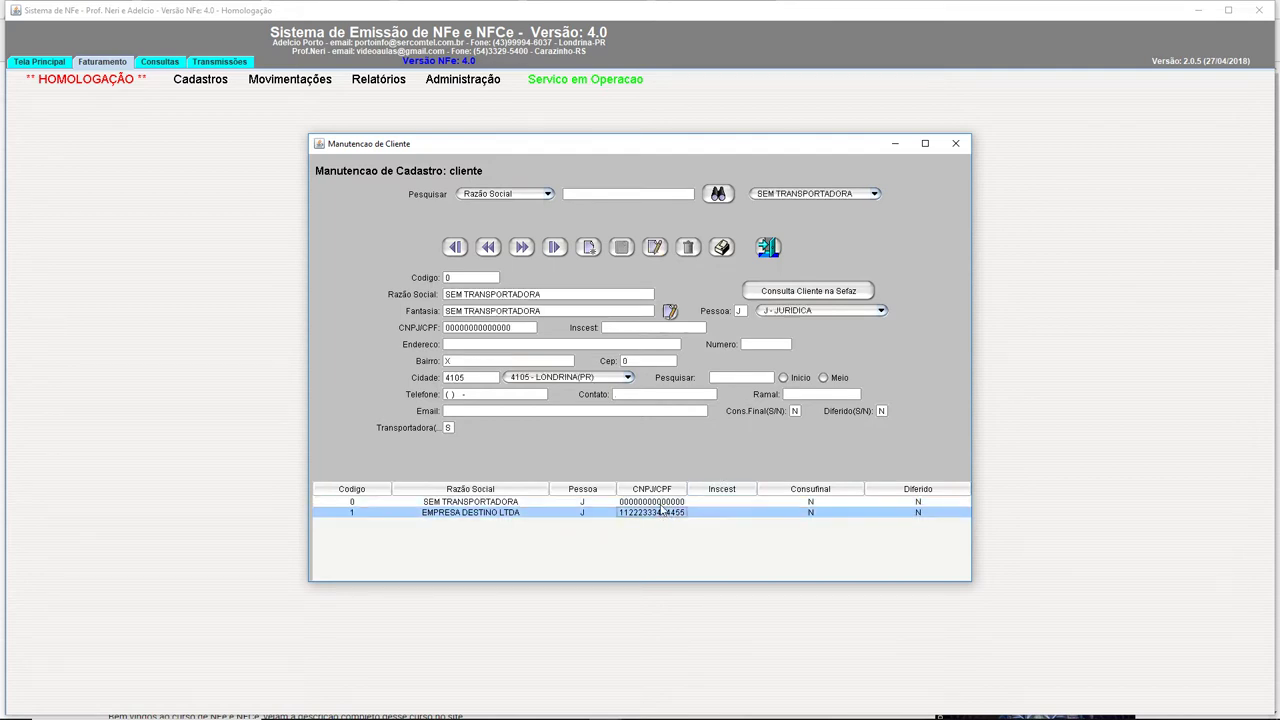
{"action": "left_click", "coordinate": [663, 502]}
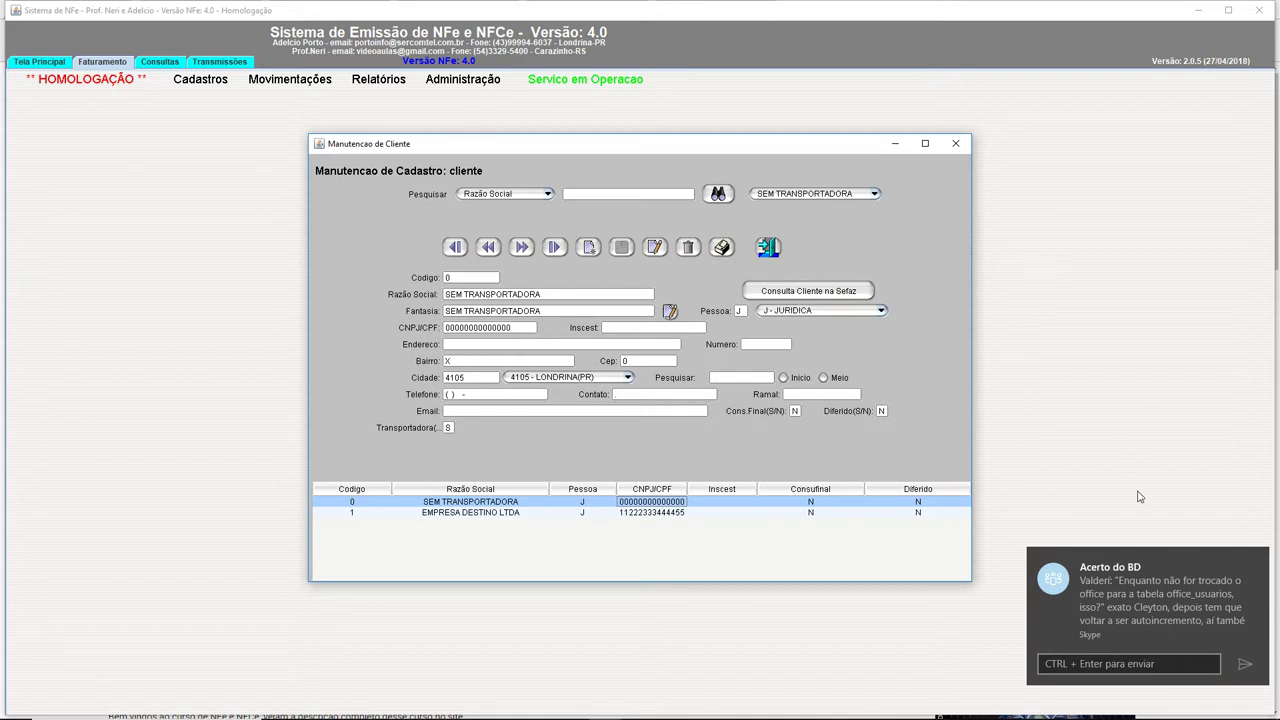
{"action": "left_click", "coordinate": [1259, 564]}
{"action": "left_click", "coordinate": [957, 144]}
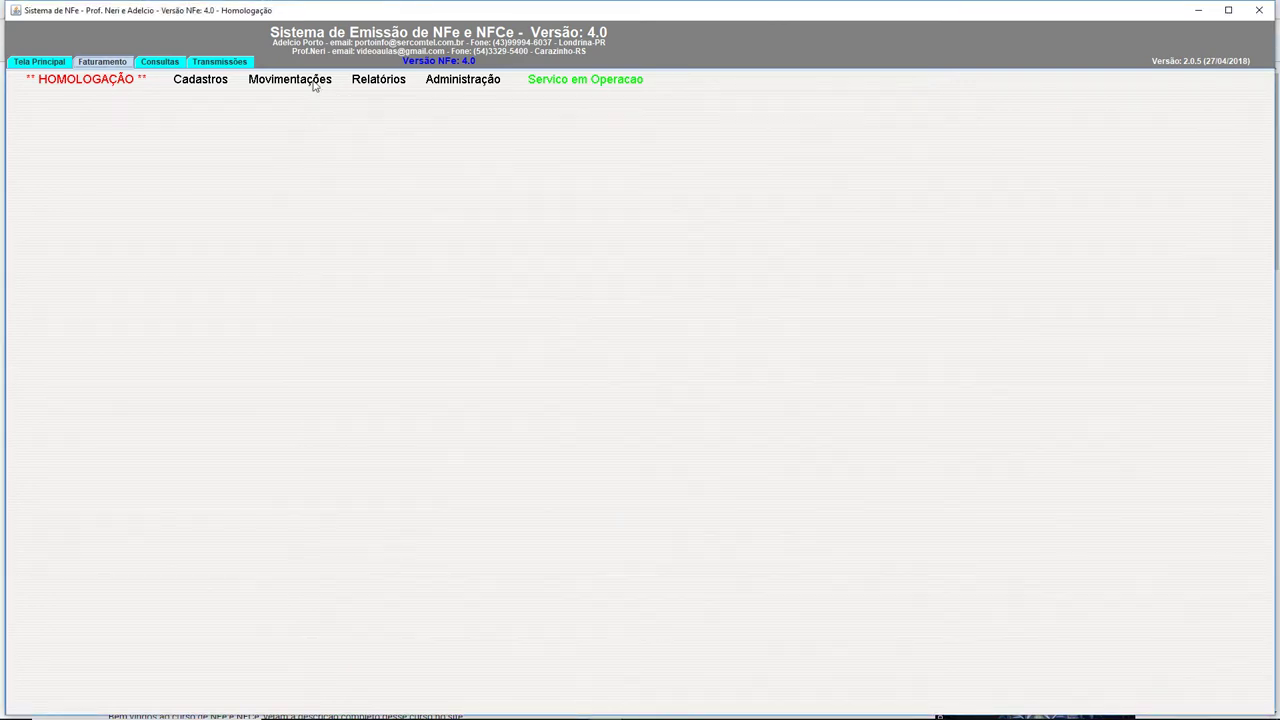
- Open the unit of measure register and review the UNIDADE, PEÇA and CAIXA records
{"action": "left_click", "coordinate": [176, 80]}
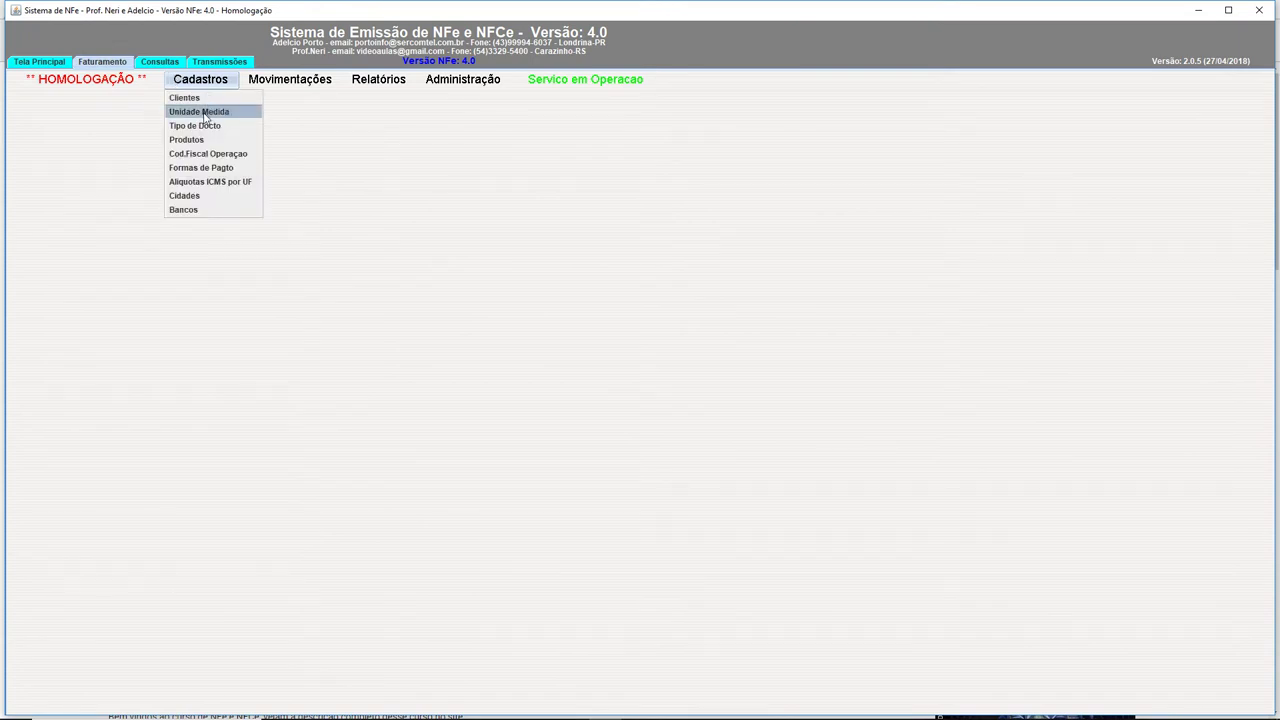
{"action": "left_click", "coordinate": [205, 112]}
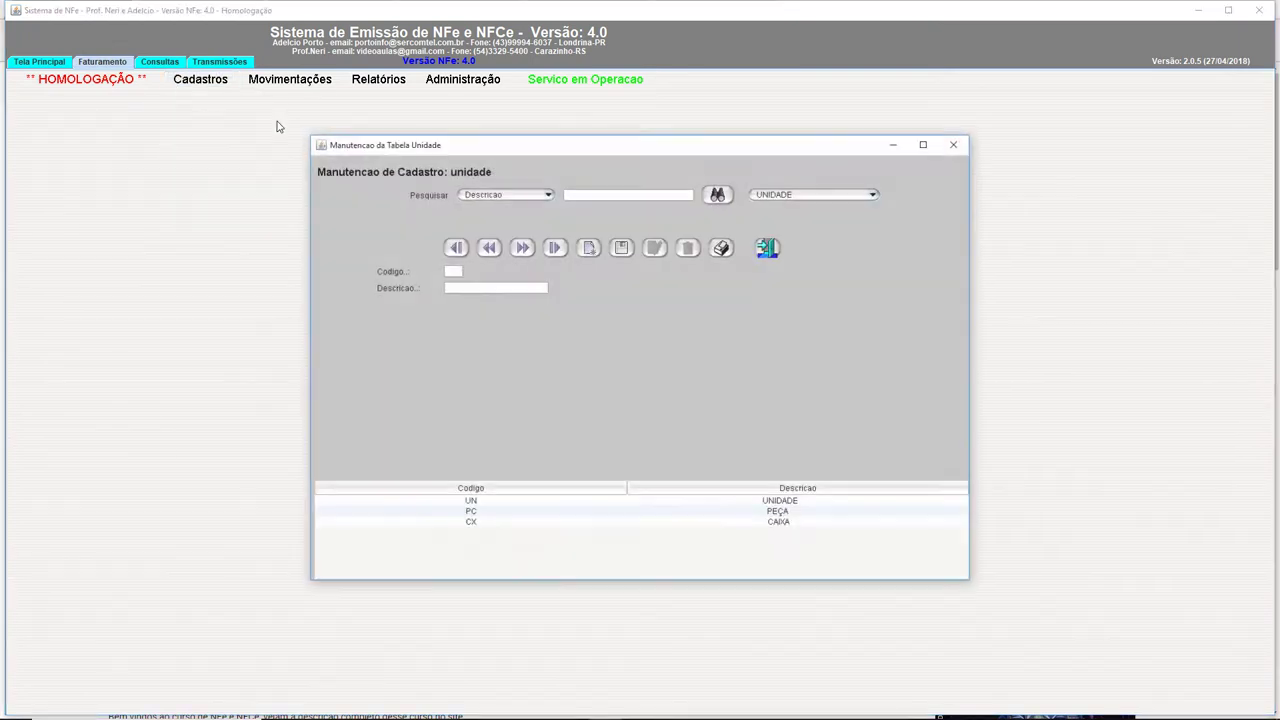
{"action": "left_click", "coordinate": [686, 505]}
{"action": "left_click", "coordinate": [673, 516]}
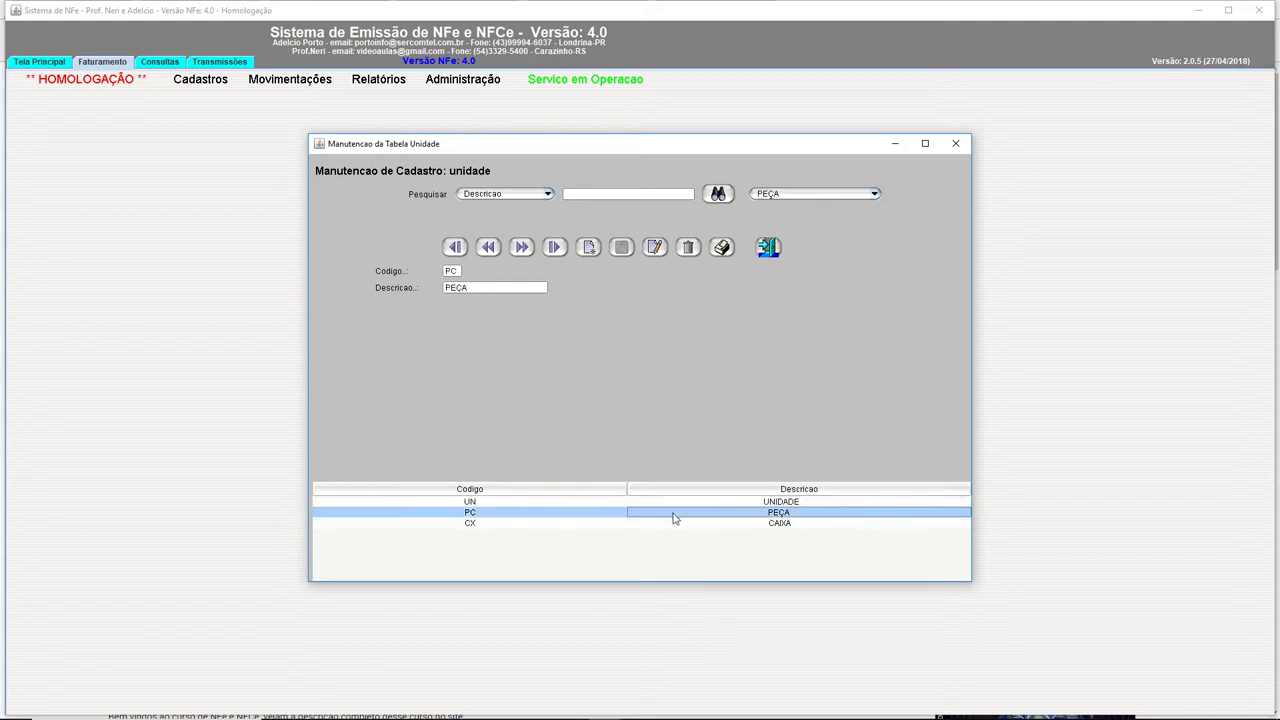
{"action": "left_click", "coordinate": [668, 523]}
{"action": "left_click", "coordinate": [662, 513]}
{"action": "left_click", "coordinate": [663, 503]}
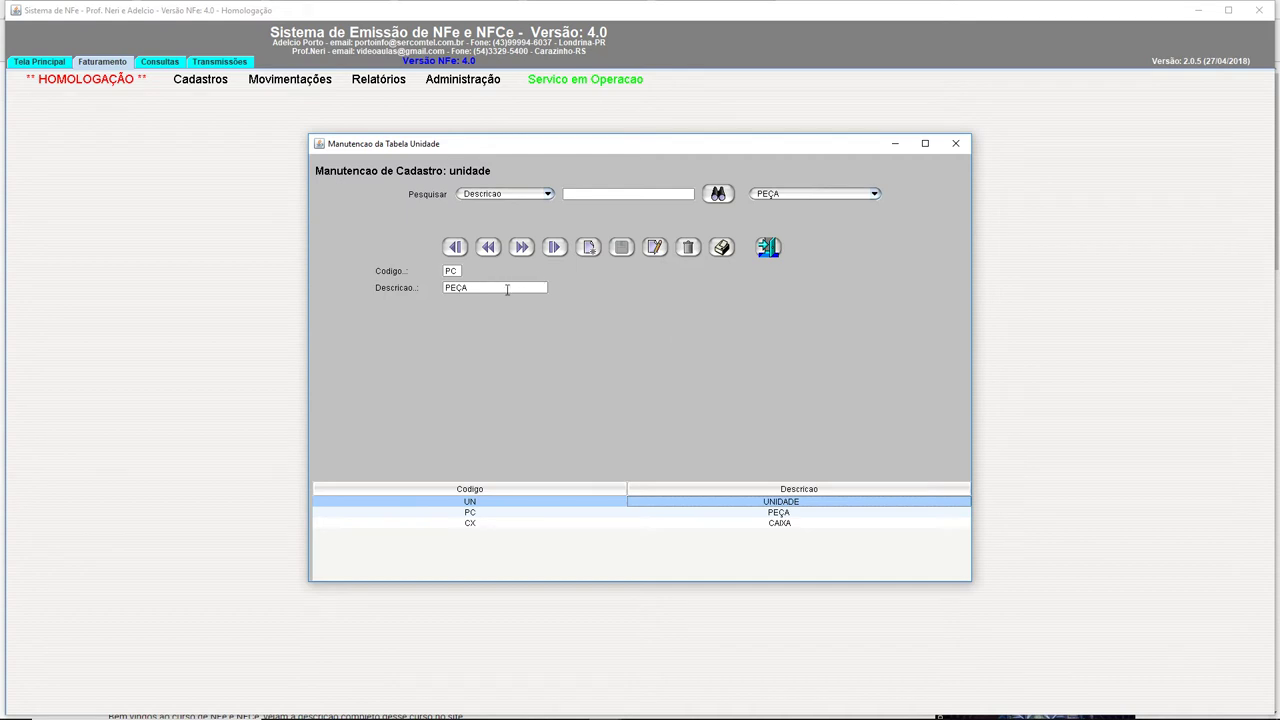
- Show a blank unit of measure record, browse the existing units again and close the register
{"action": "left_click", "coordinate": [591, 251]}
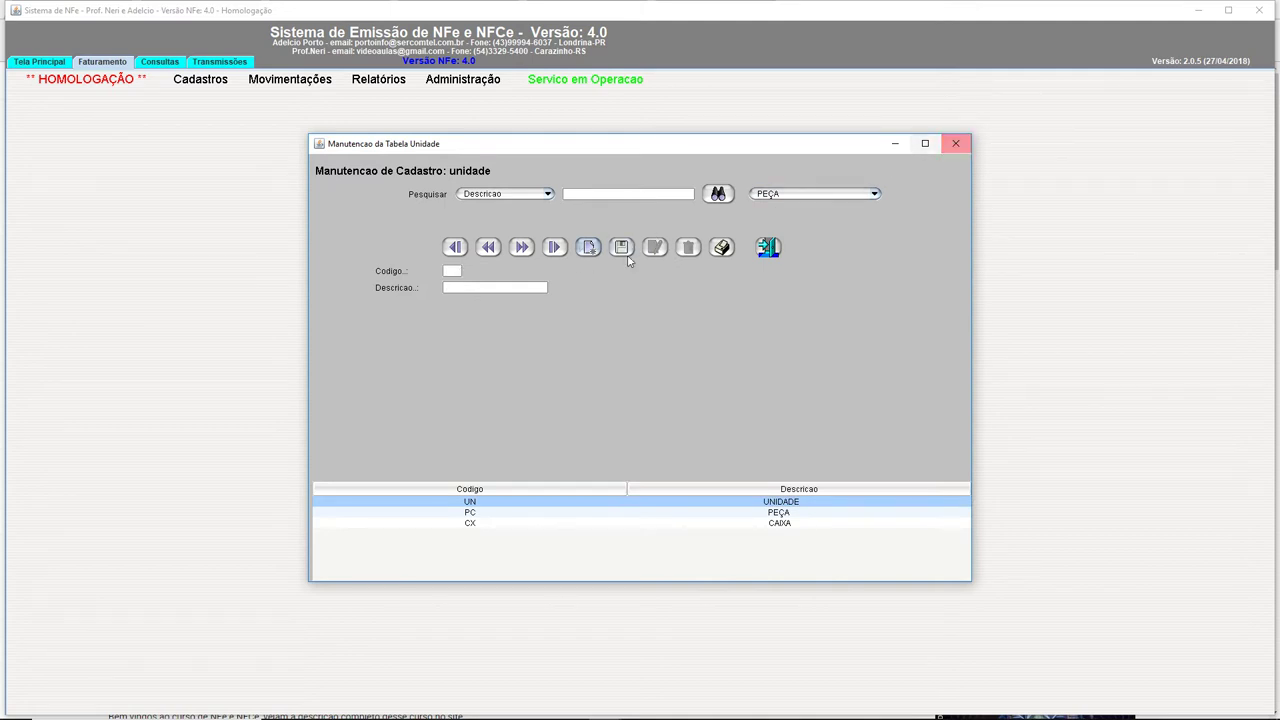
{"action": "left_click", "coordinate": [521, 250]}
{"action": "left_click", "coordinate": [490, 254]}
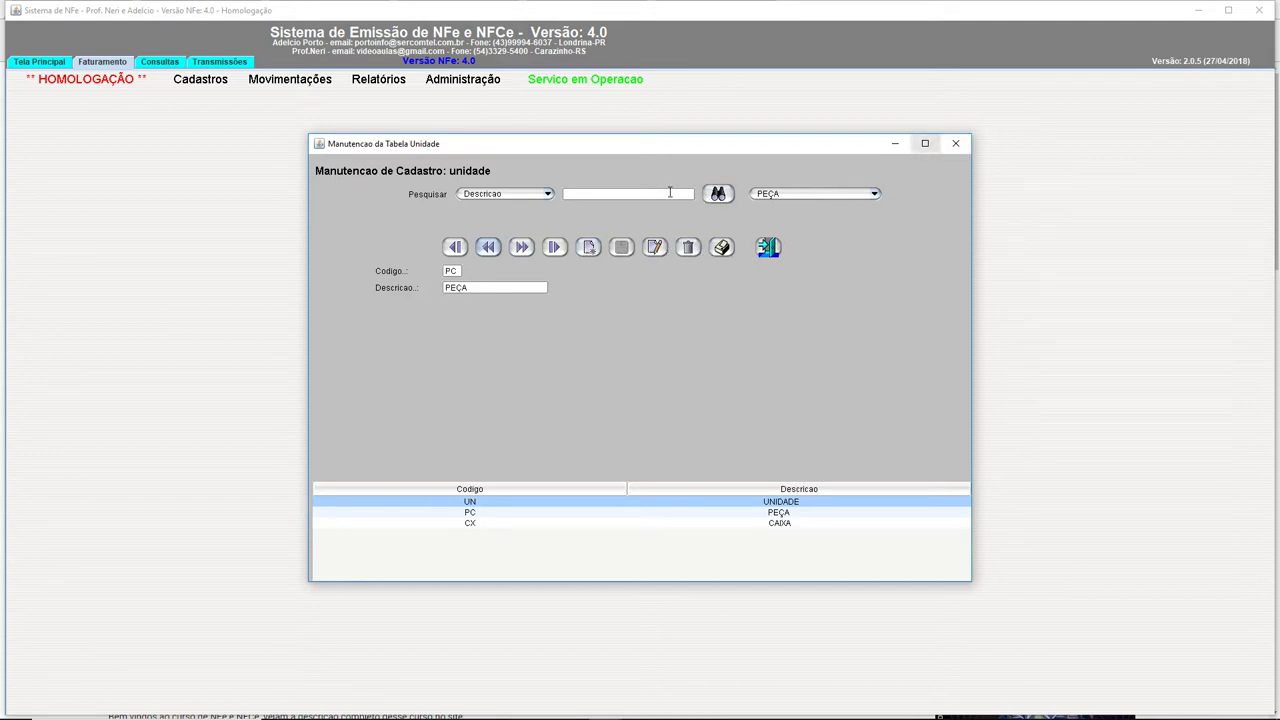
{"action": "left_click", "coordinate": [955, 143]}
{"action": "left_click", "coordinate": [663, 384]}
- Review the A VISTA, CARTAO, BOLETO and CREDITO EM CTA records in the document type register and close it
{"action": "left_click", "coordinate": [205, 84]}
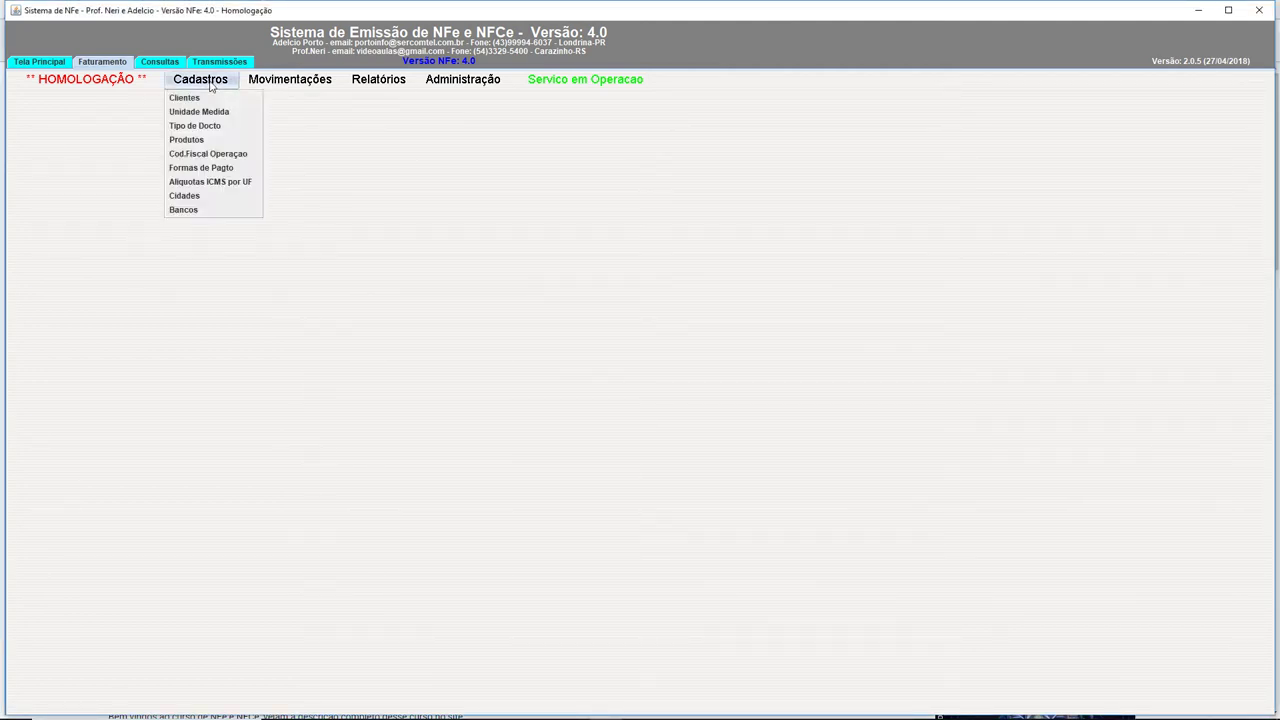
{"action": "left_click", "coordinate": [207, 127]}
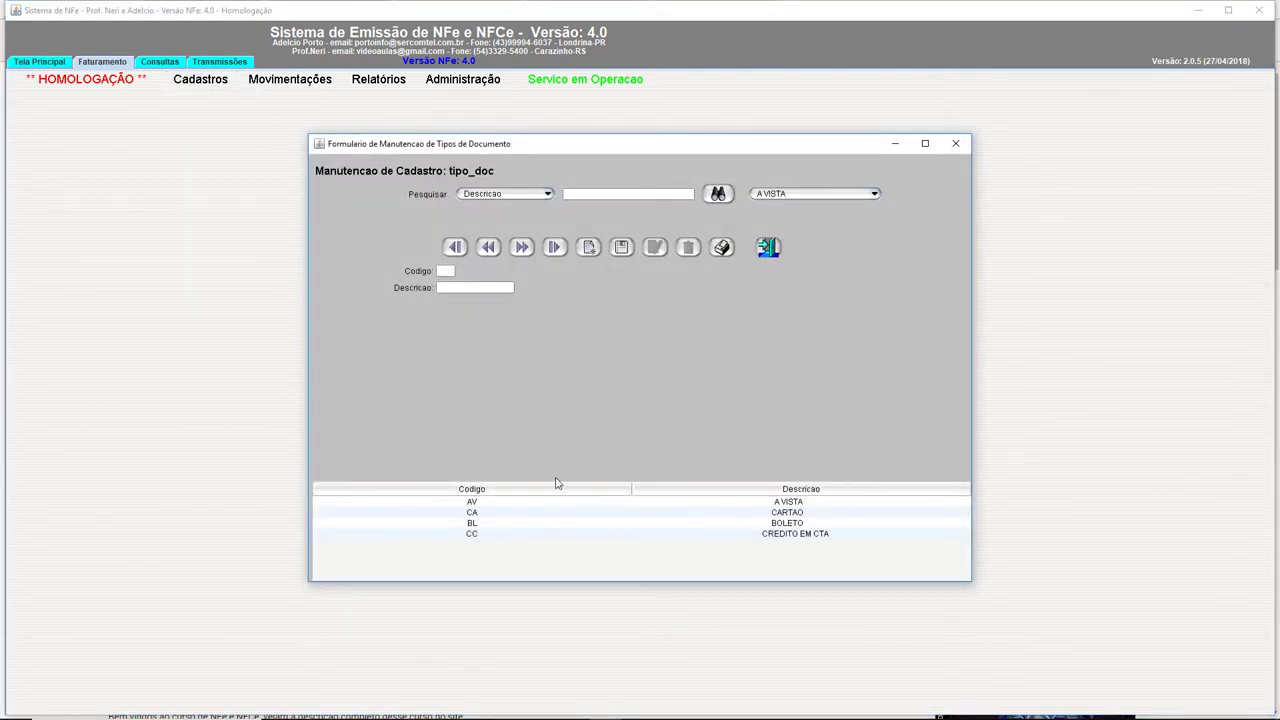
{"action": "left_click", "coordinate": [745, 514]}
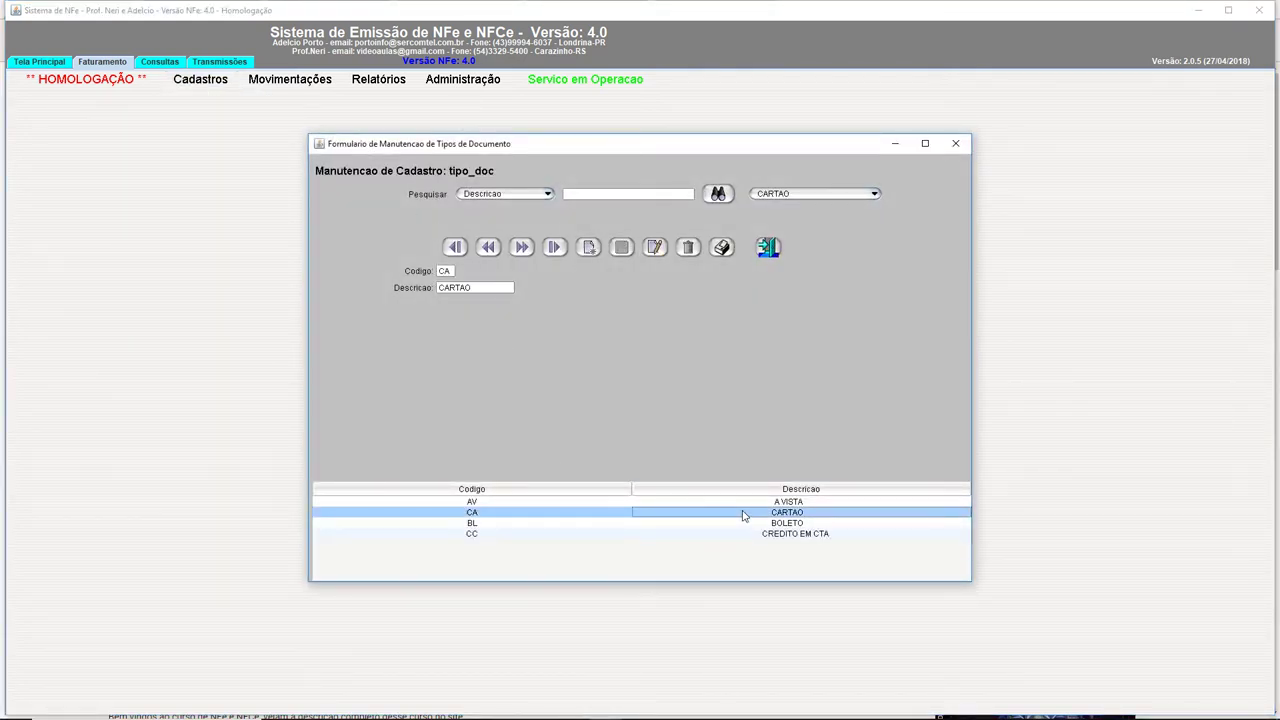
{"action": "left_click", "coordinate": [801, 504]}
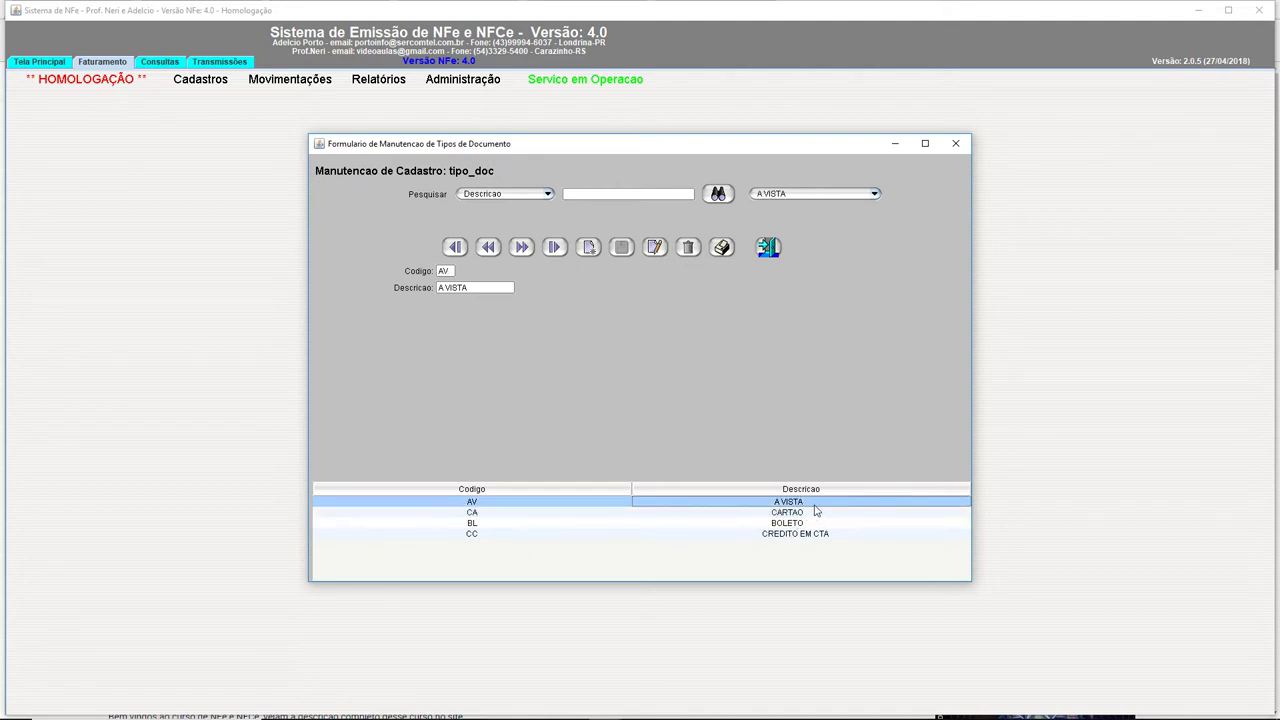
{"action": "left_click", "coordinate": [800, 513]}
{"action": "left_click", "coordinate": [806, 523]}
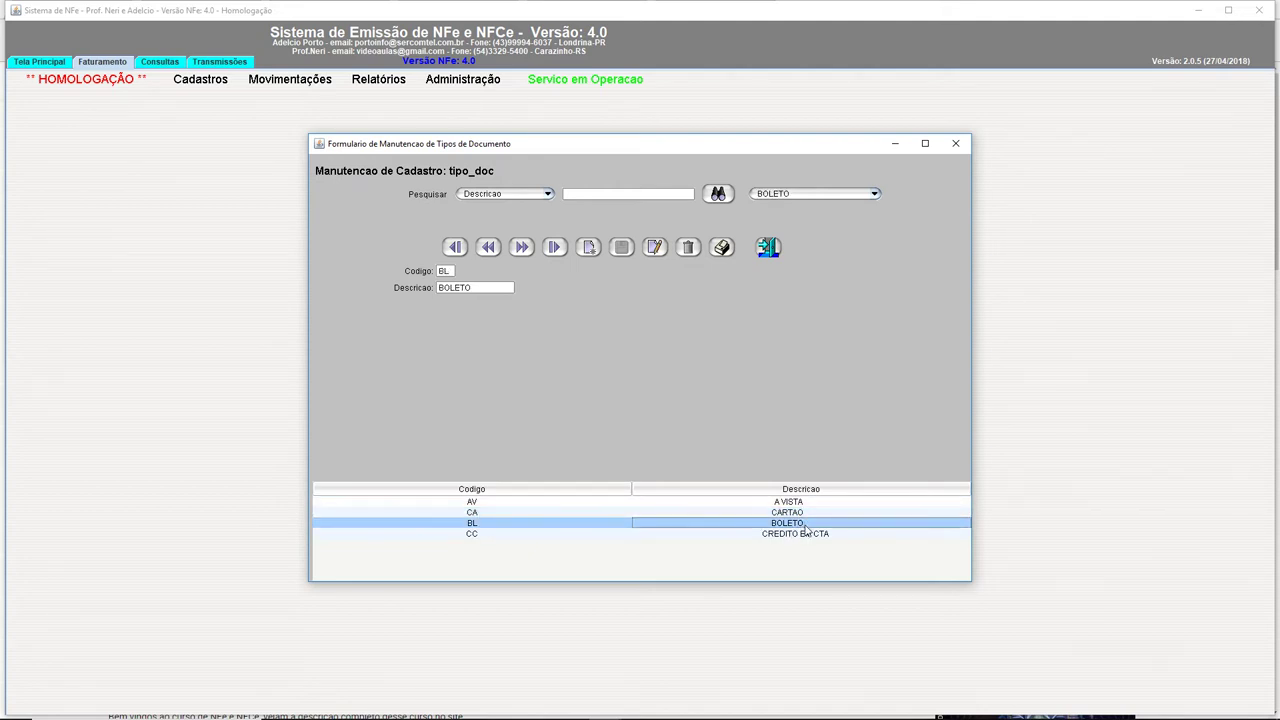
{"action": "left_click", "coordinate": [817, 535]}
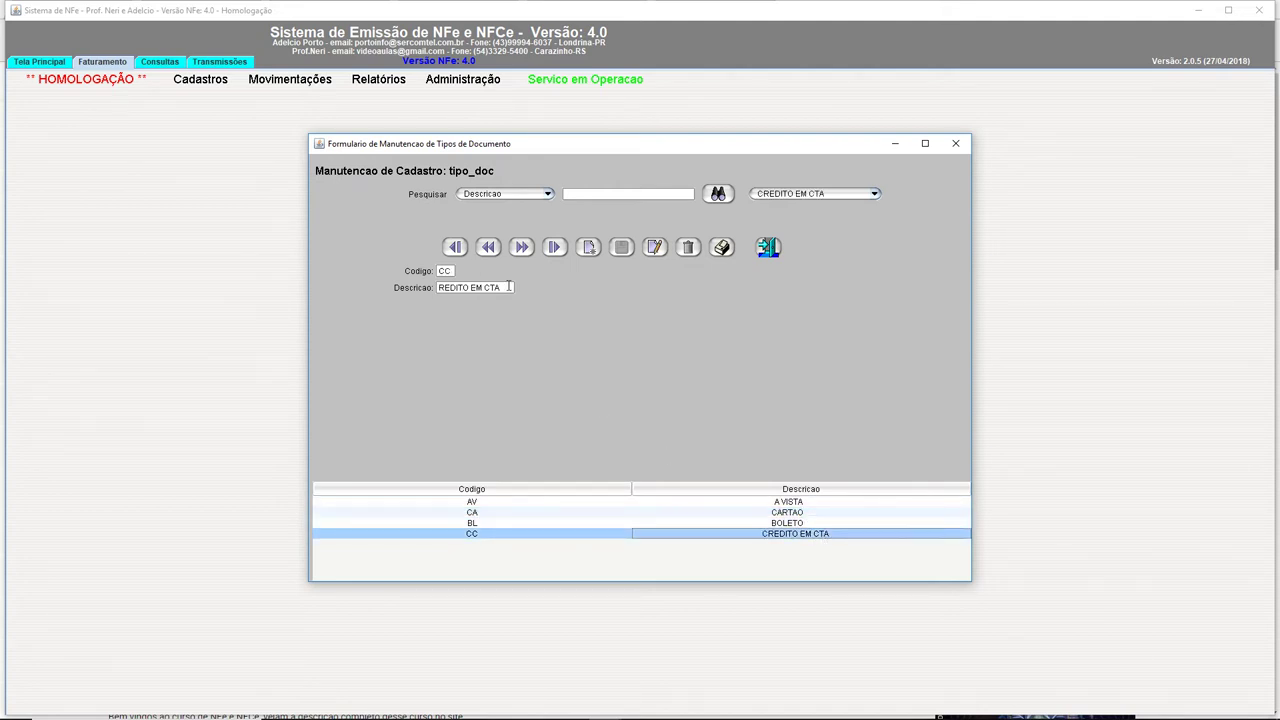
{"action": "left_click", "coordinate": [500, 523]}
{"action": "left_click", "coordinate": [498, 513]}
{"action": "left_click", "coordinate": [505, 502]}
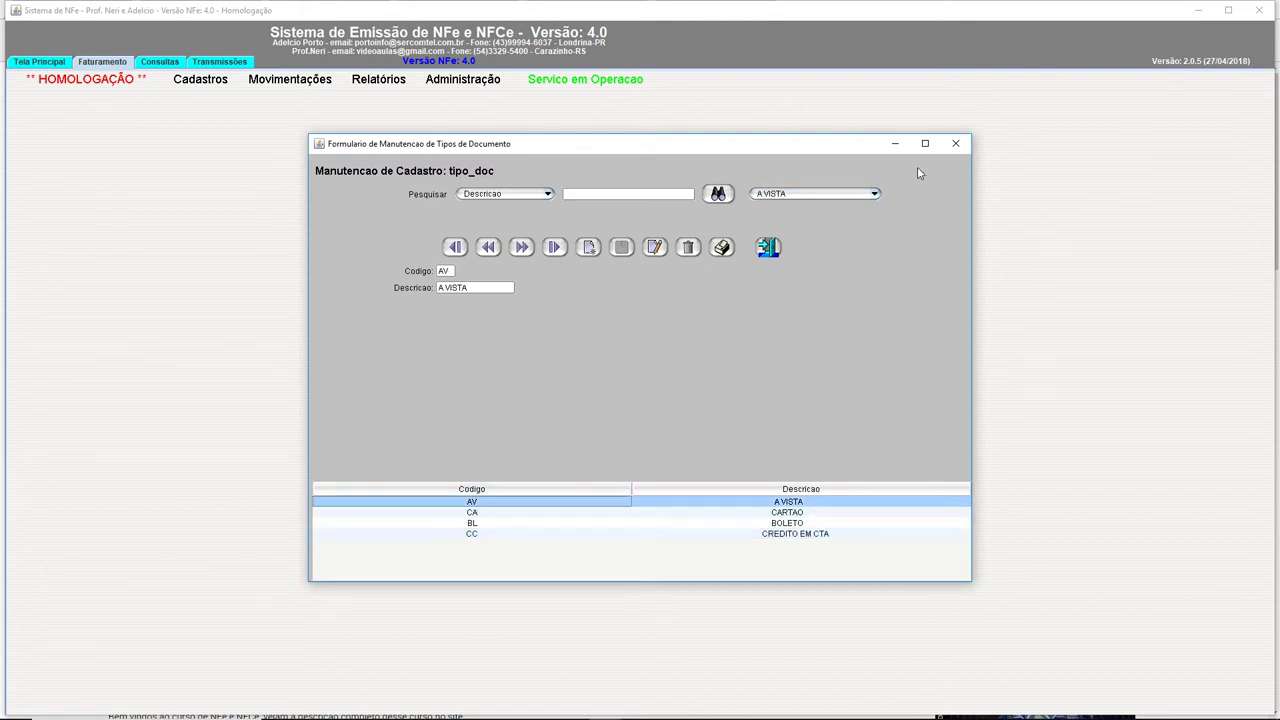
{"action": "left_click", "coordinate": [954, 145]}
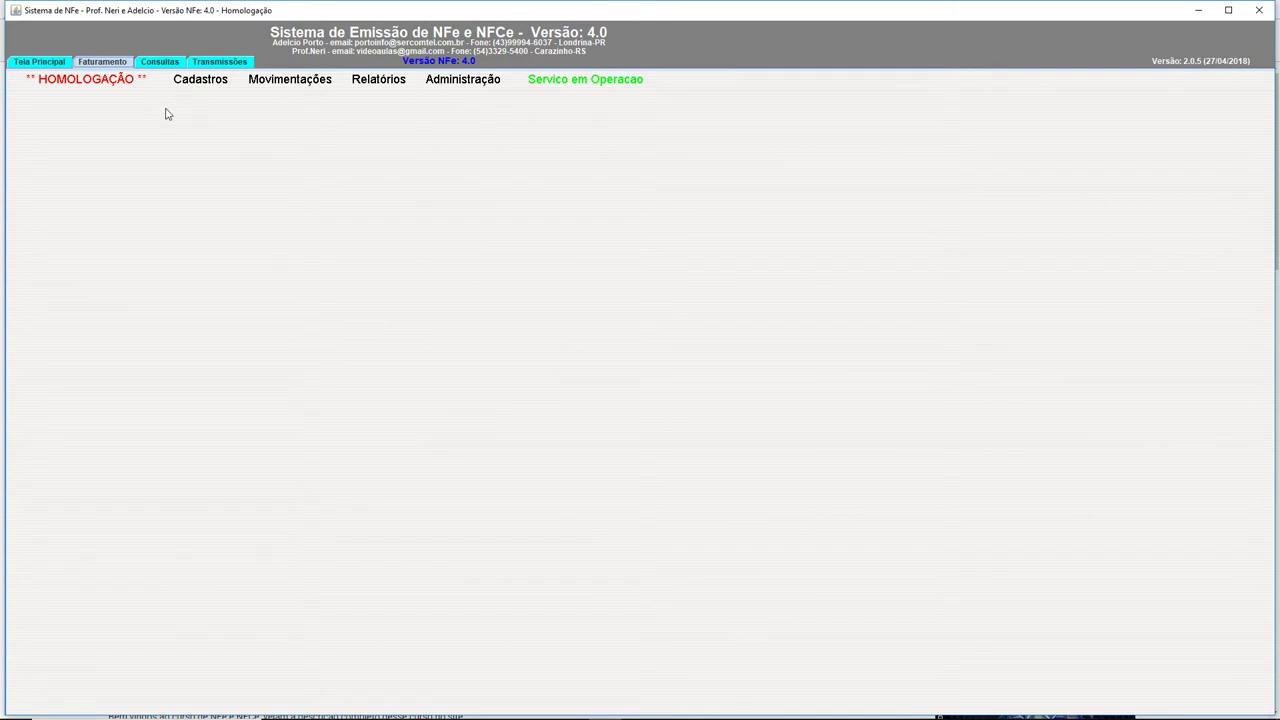
- Open the product register and review the CURSO DE JAVA SE I and PRODUTO GENERICO records
{"action": "left_click", "coordinate": [188, 80]}
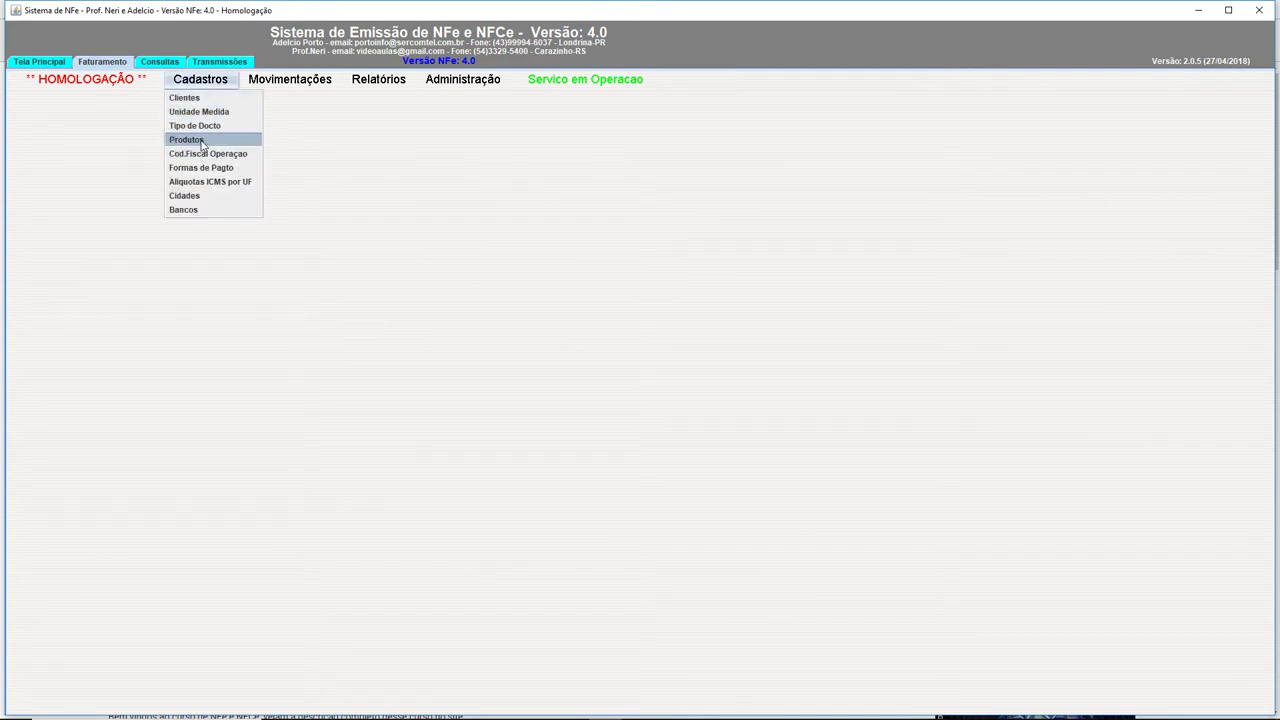
{"action": "left_click", "coordinate": [188, 140]}
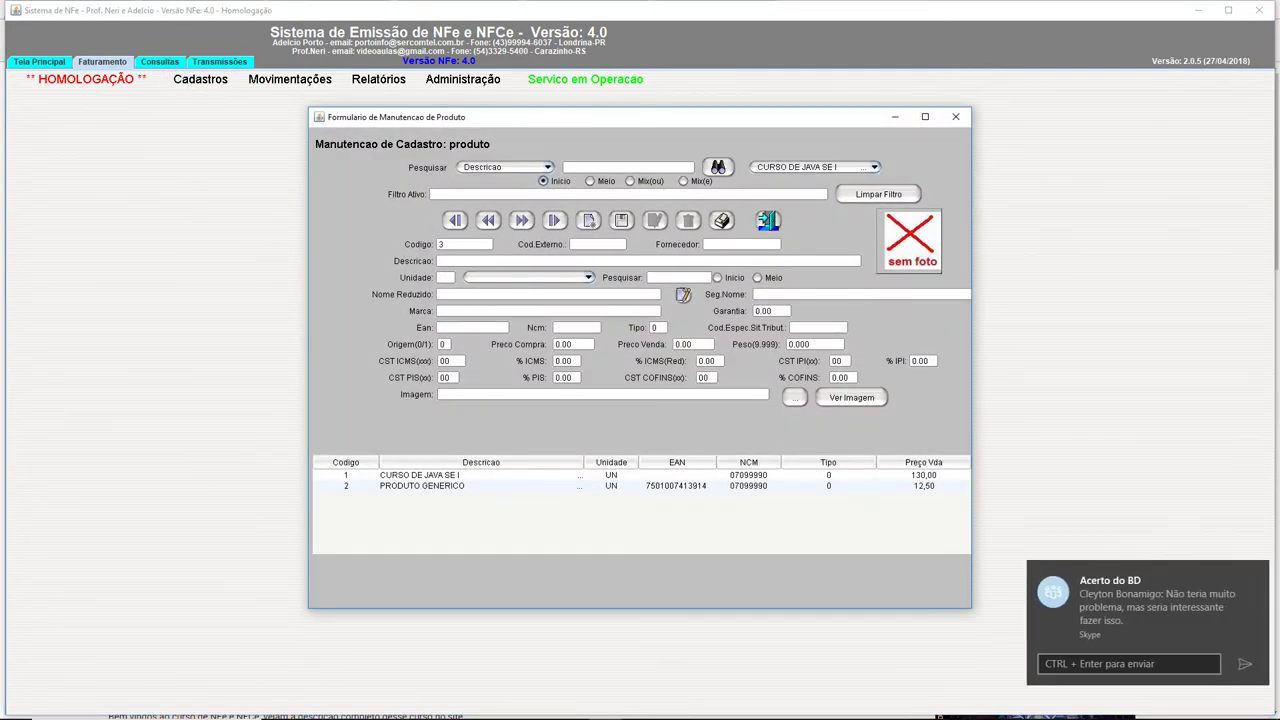
{"action": "left_click", "coordinate": [1257, 573]}
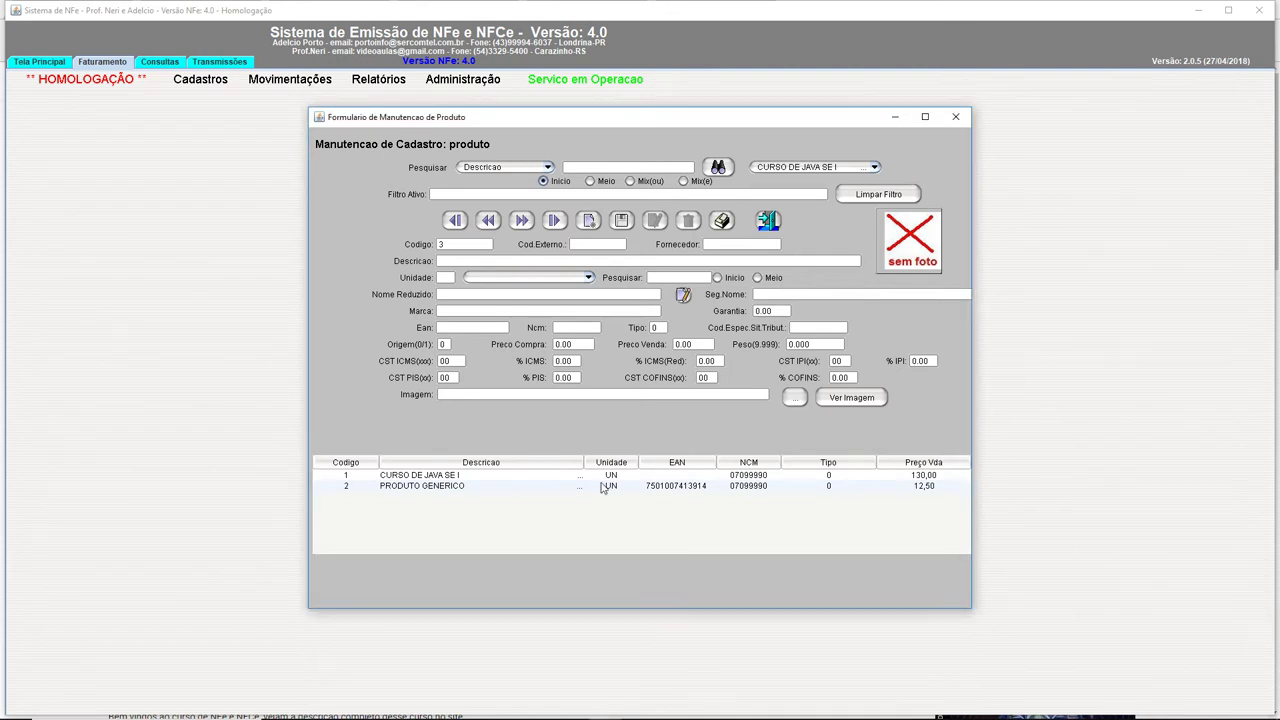
{"action": "left_click", "coordinate": [468, 477]}
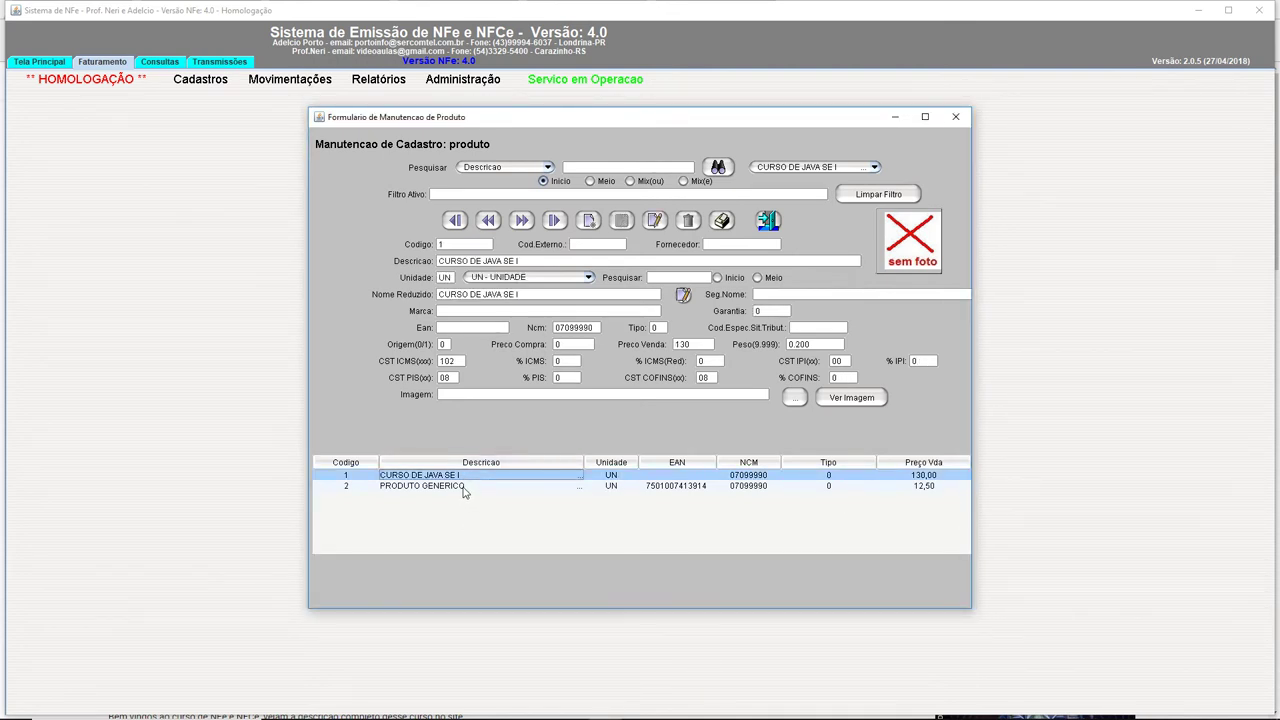
{"action": "left_click", "coordinate": [467, 486]}
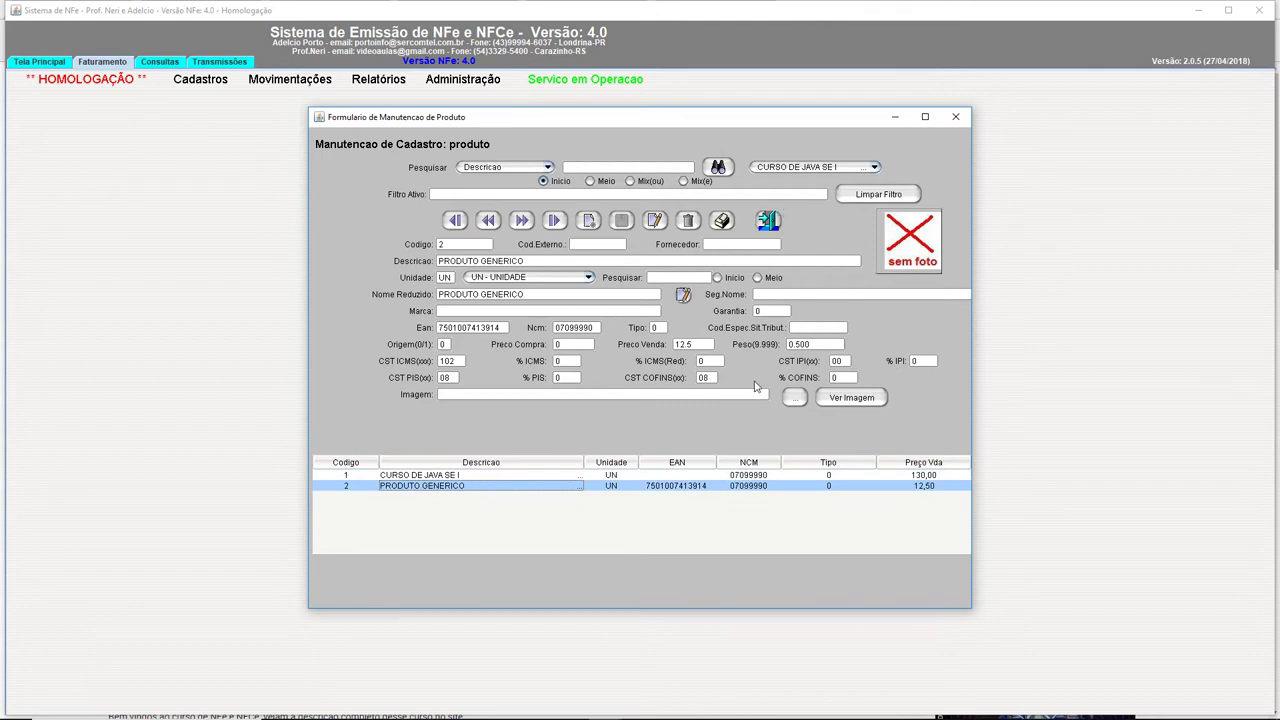
{"action": "left_click", "coordinate": [466, 478]}
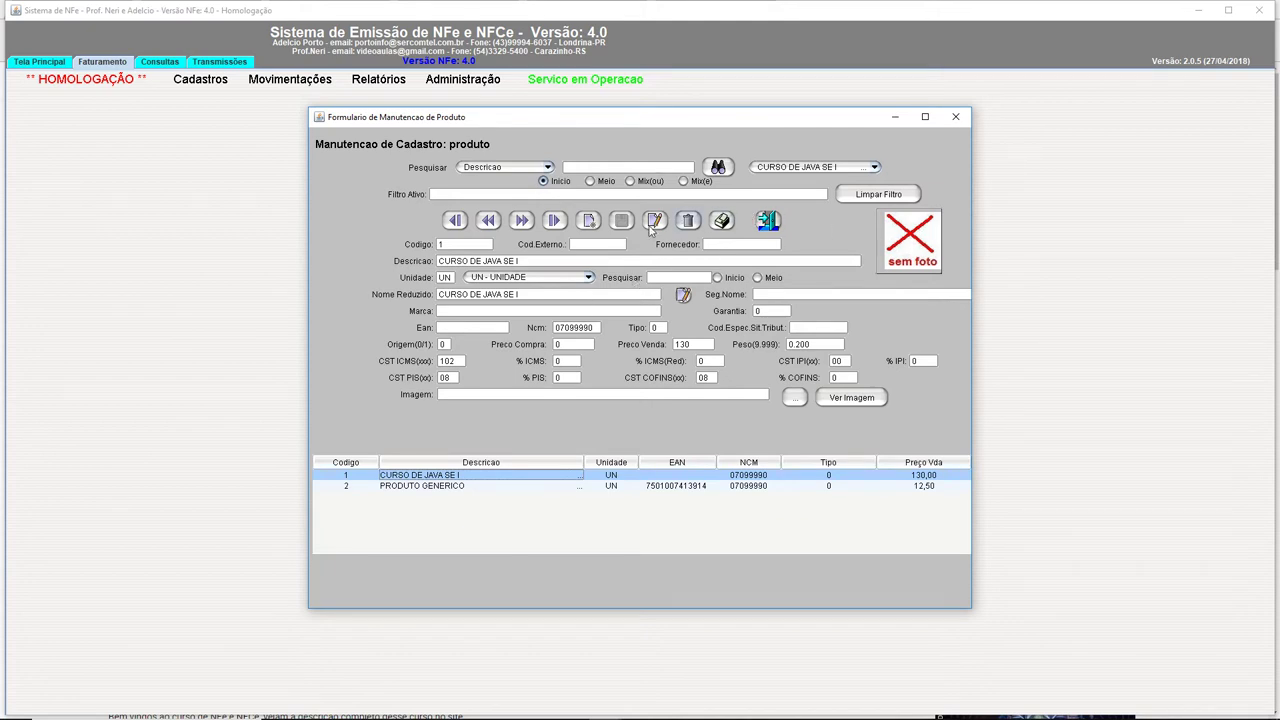
- Show a blank product record with its EAN field, and go through the two existing products again
{"action": "left_click", "coordinate": [586, 224]}
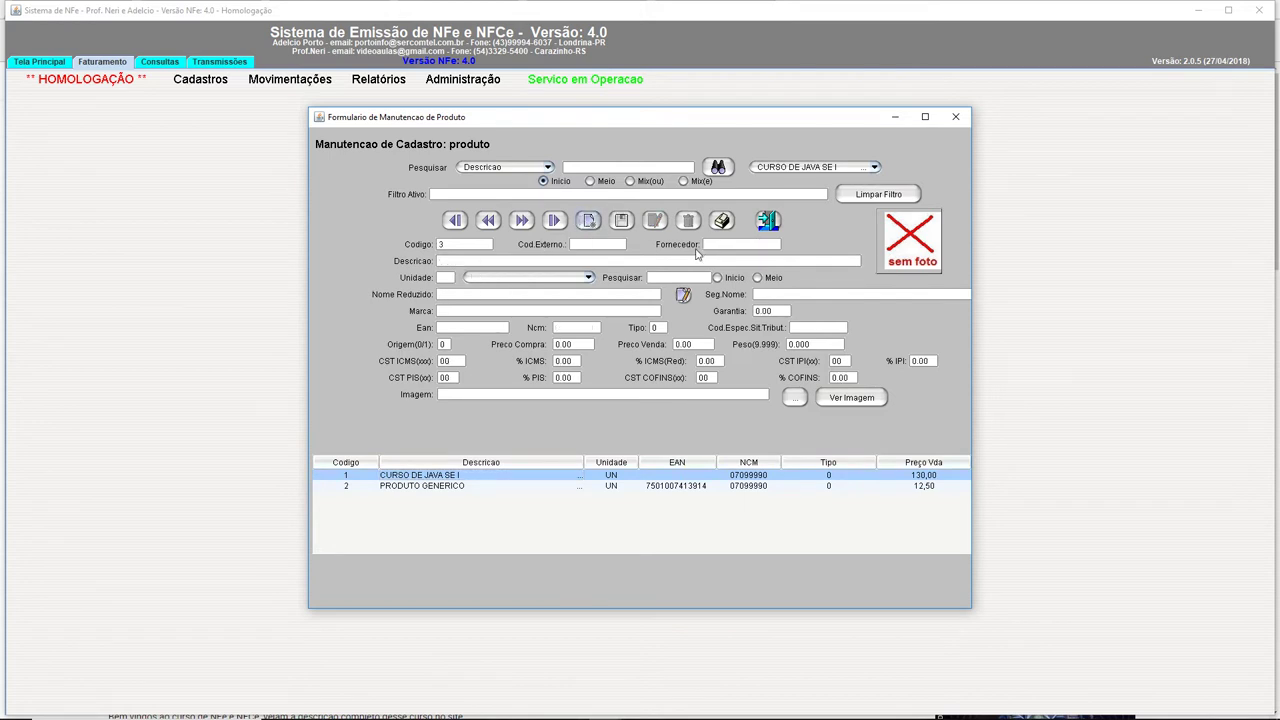
{"action": "left_click", "coordinate": [448, 327]}
{"action": "left_click", "coordinate": [417, 486]}
{"action": "left_click", "coordinate": [420, 475]}
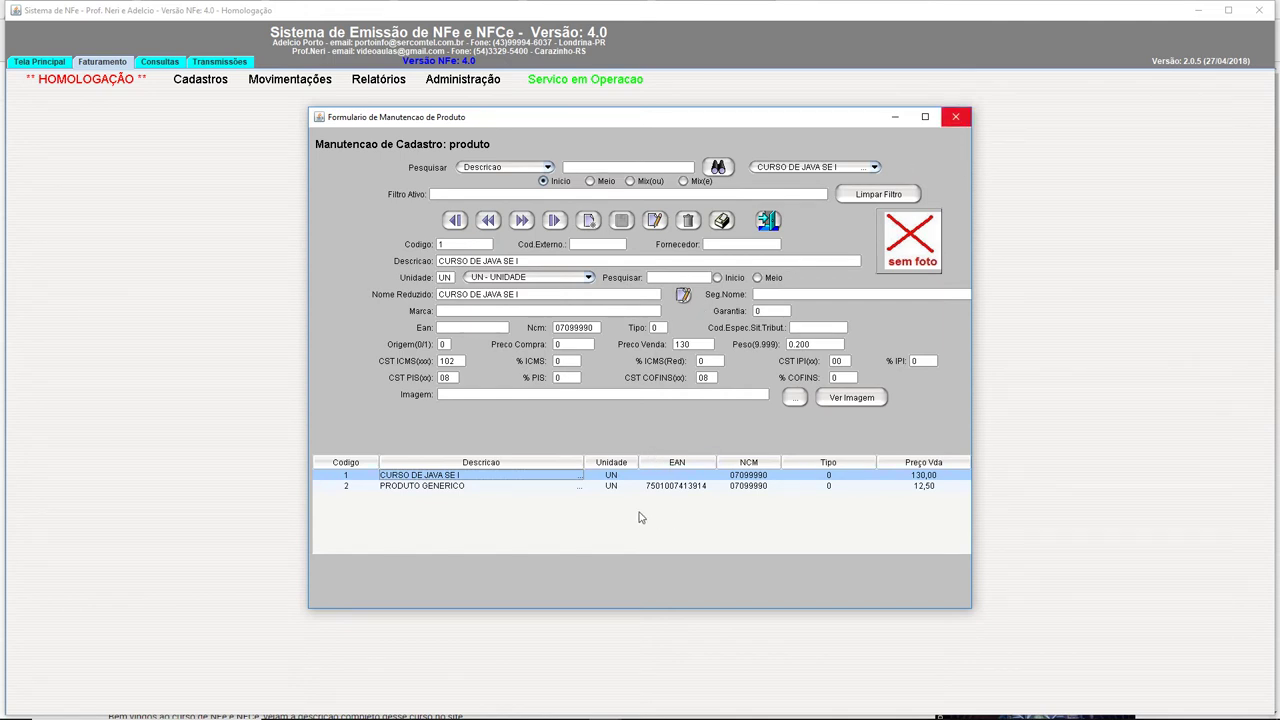
{"action": "left_click", "coordinate": [608, 485]}
{"action": "key", "text": "Up"}
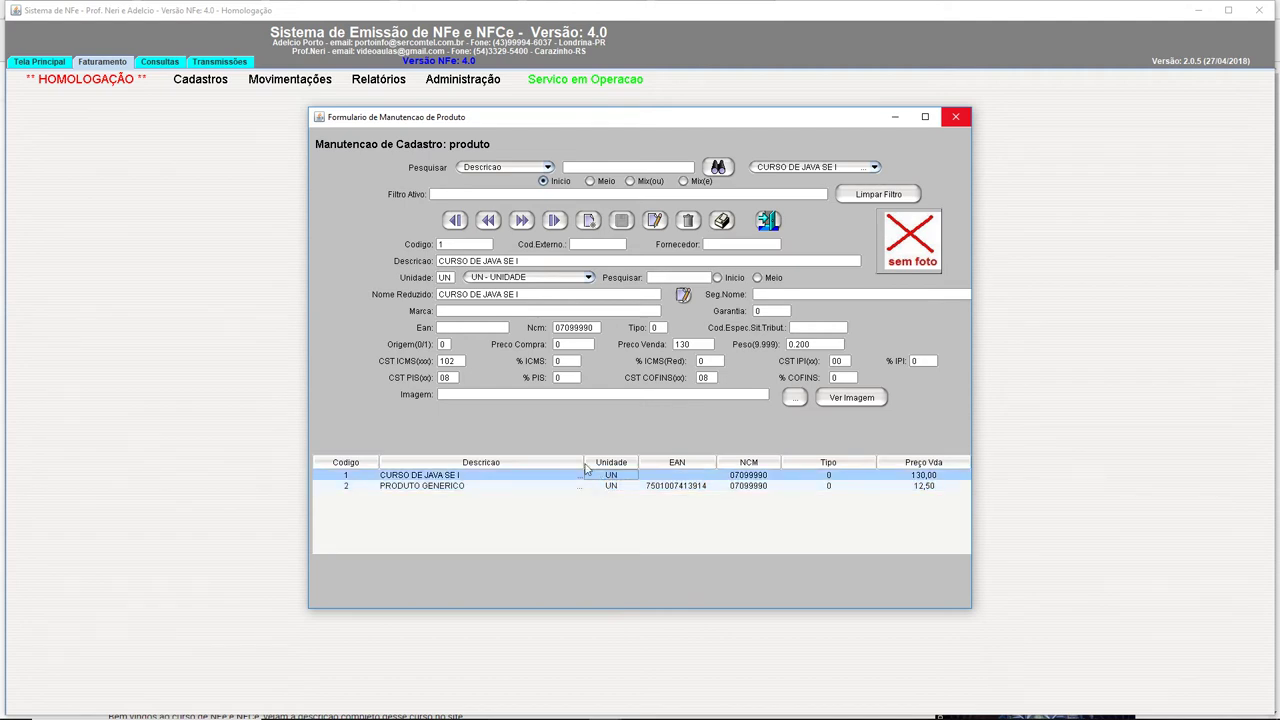
- Examine the CST ICMS, CST COFINS, sale price, weight and NCM fields of CURSO DE JAVA SE I, and close the product register
{"action": "left_click_drag", "start_coordinate": [460, 362], "coordinate": [426, 363]}
{"action": "left_click_drag", "start_coordinate": [711, 380], "coordinate": [666, 377]}
{"action": "left_click_drag", "start_coordinate": [828, 344], "coordinate": [670, 344]}
{"action": "left_click_drag", "start_coordinate": [592, 327], "coordinate": [545, 330]}
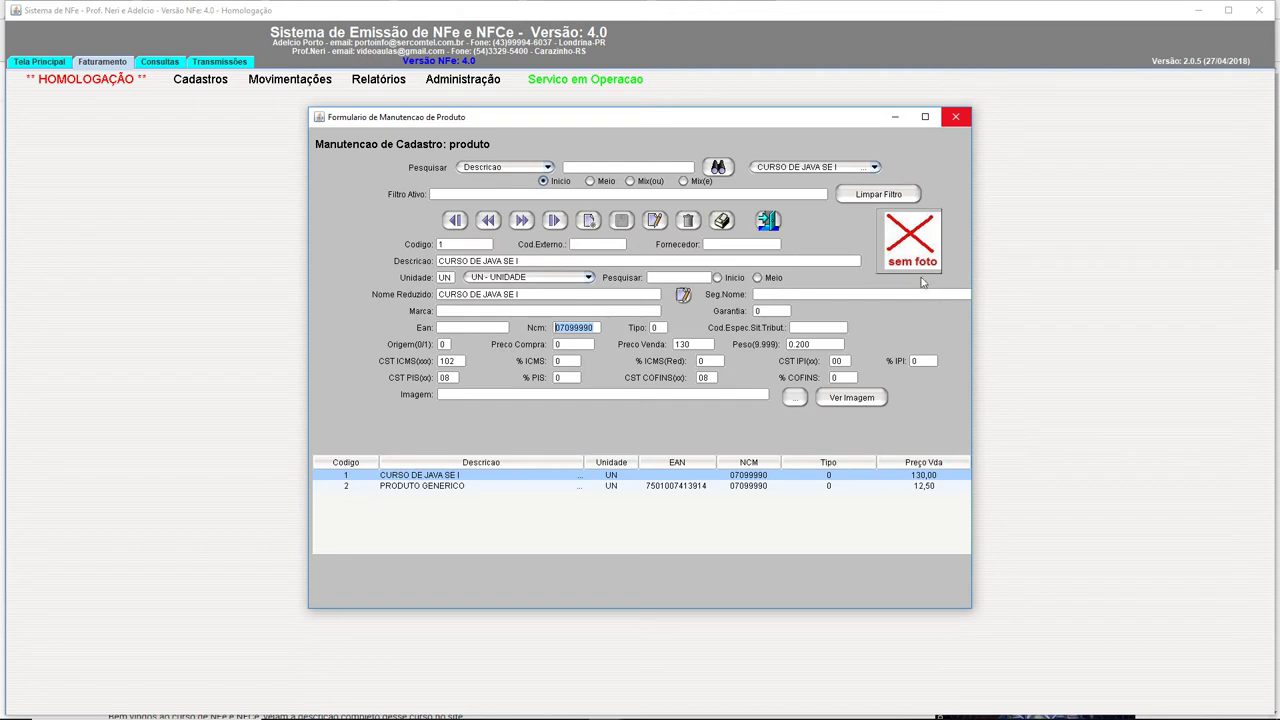
{"action": "left_click", "coordinate": [588, 220]}
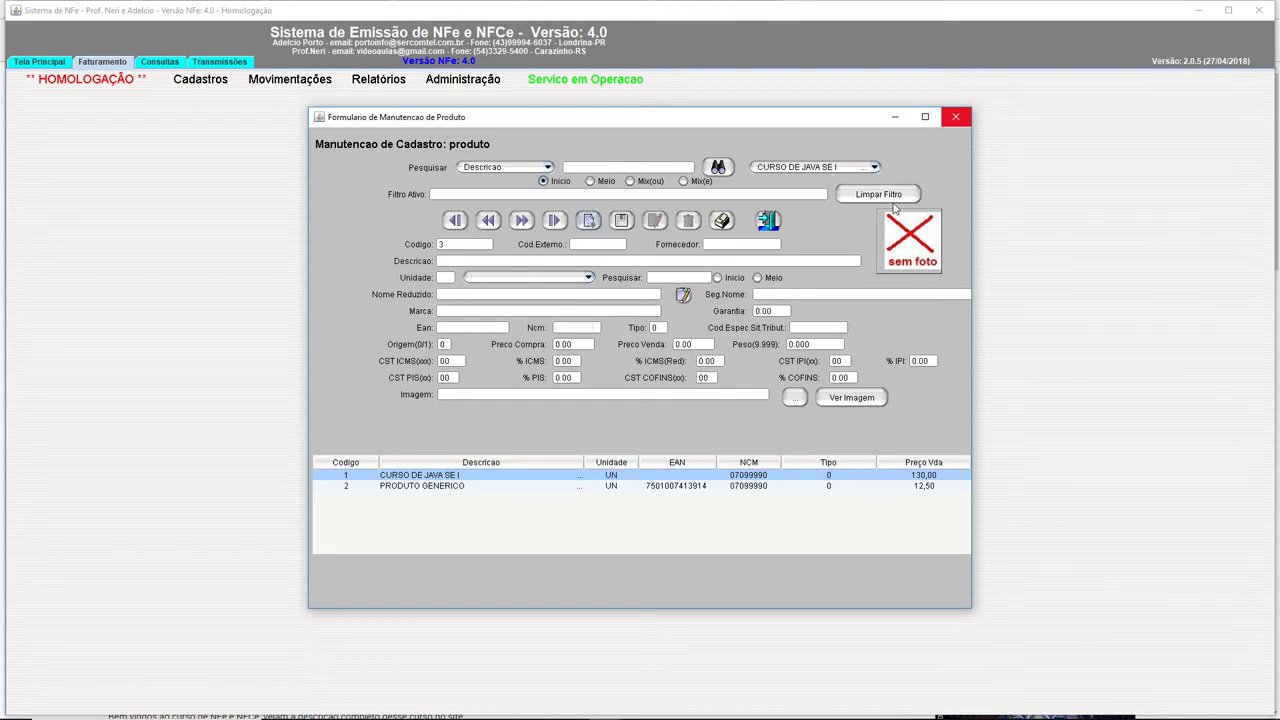
{"action": "left_click", "coordinate": [955, 118]}
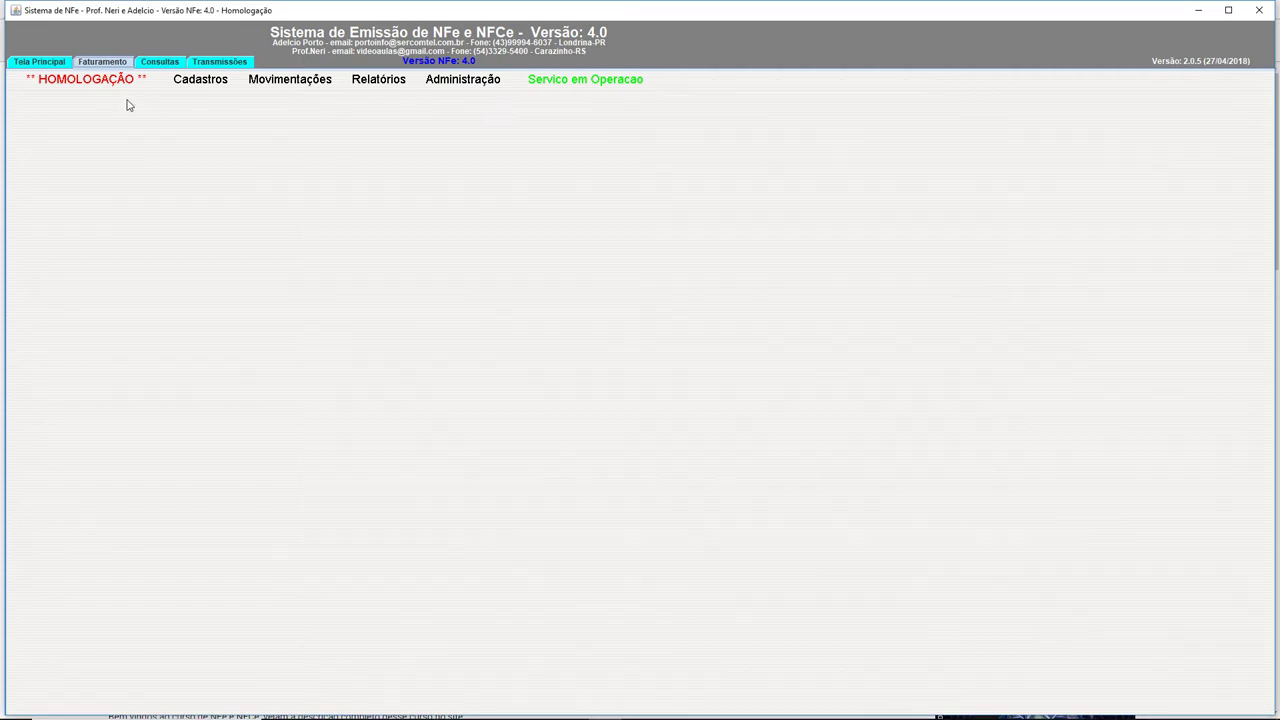
- Open the fiscal operation code register, view the AQUISICAO SERV COMUNICACAO record and browse the list of codes
{"action": "left_click", "coordinate": [203, 84]}
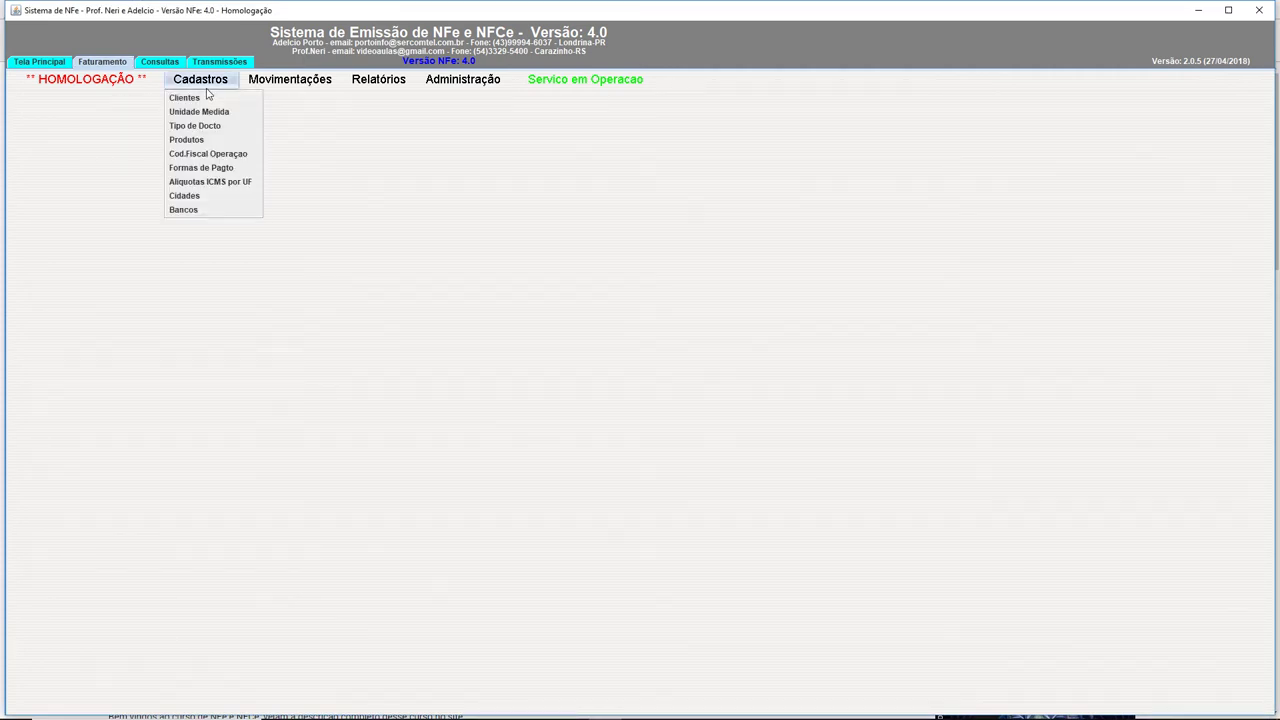
{"action": "left_click", "coordinate": [239, 157]}
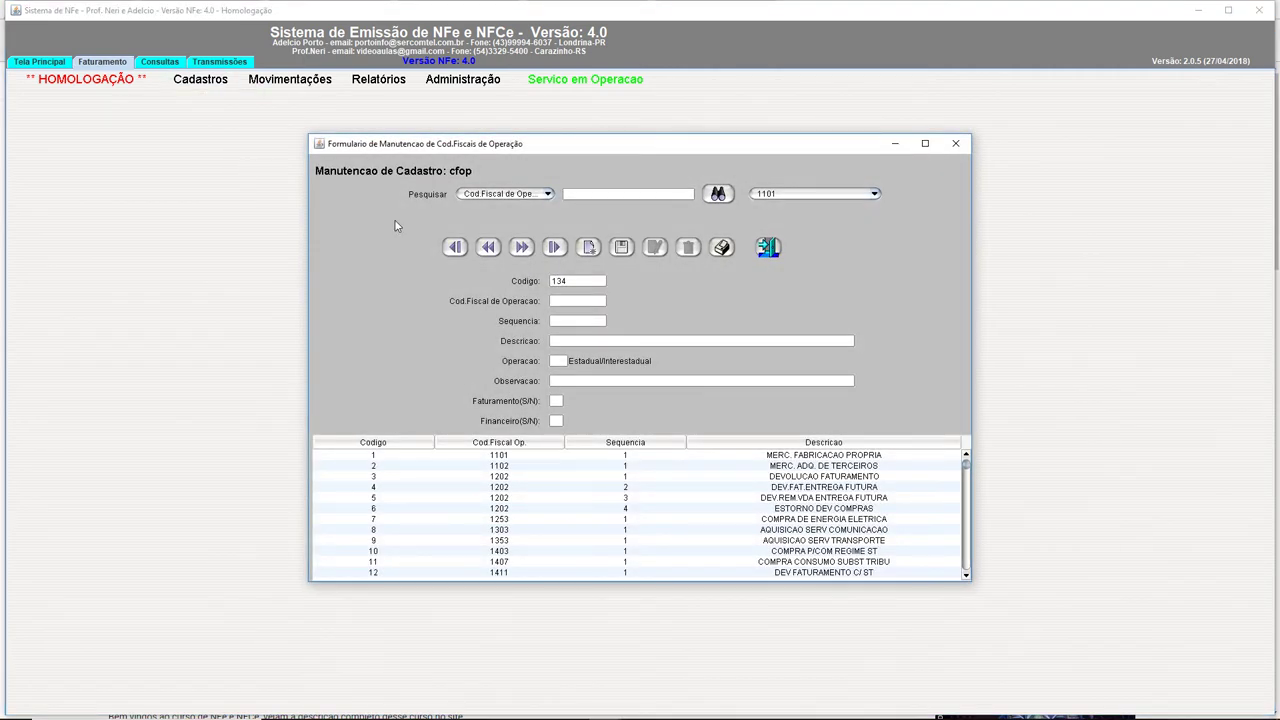
{"action": "left_click", "coordinate": [745, 530]}
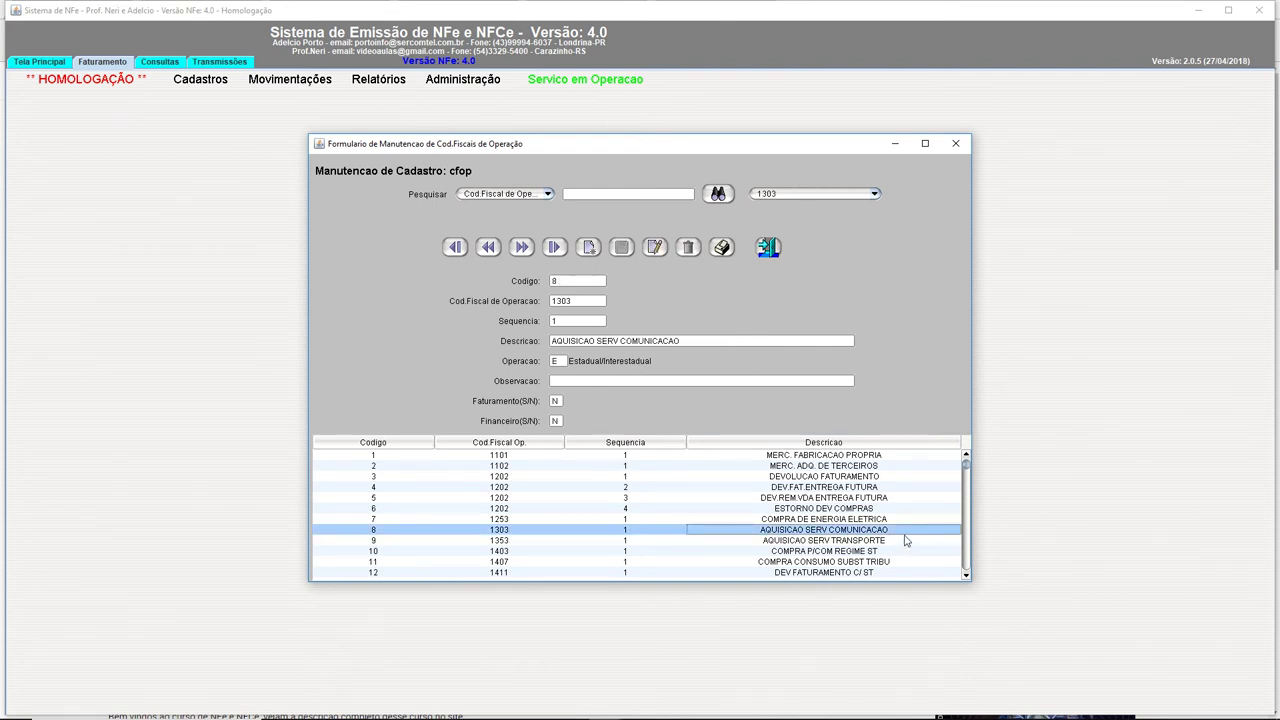
{"action": "scroll", "coordinate": [850, 538], "scroll_direction": "down", "scroll_amount": 20}
{"action": "scroll", "coordinate": [832, 532], "scroll_direction": "up", "scroll_amount": 20}
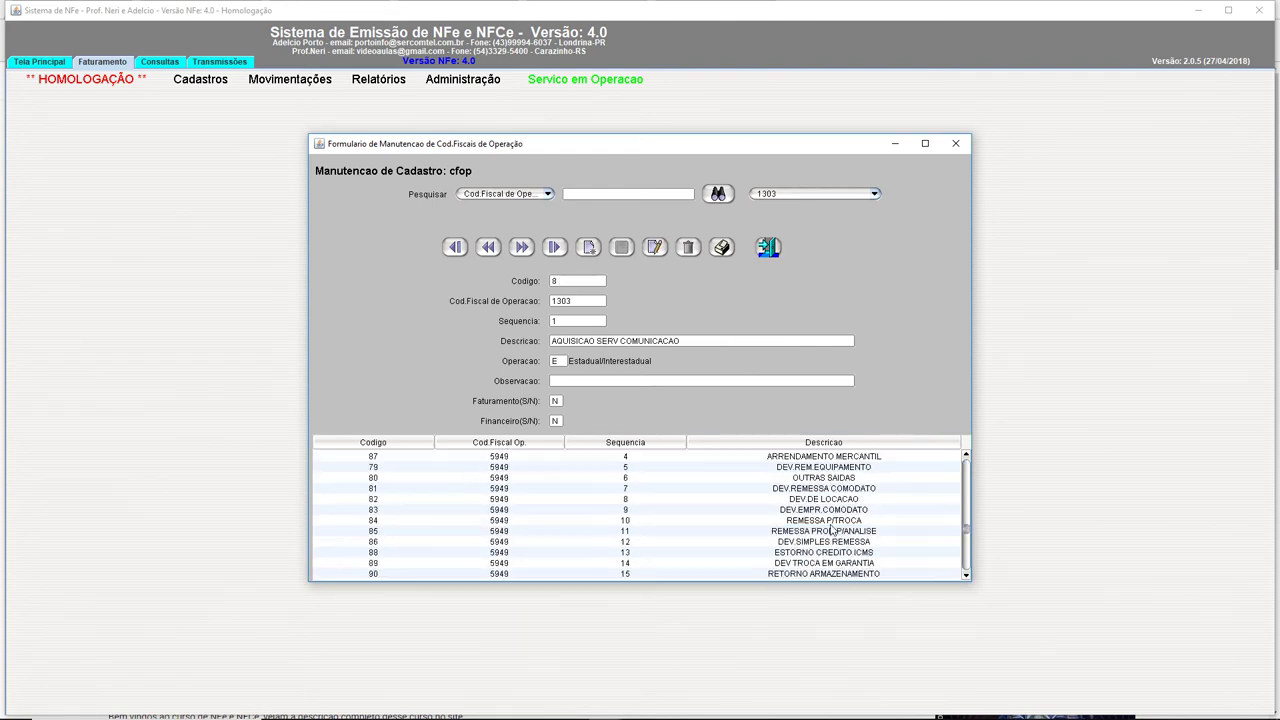
{"action": "scroll", "coordinate": [835, 528], "scroll_direction": "up", "scroll_amount": 8}
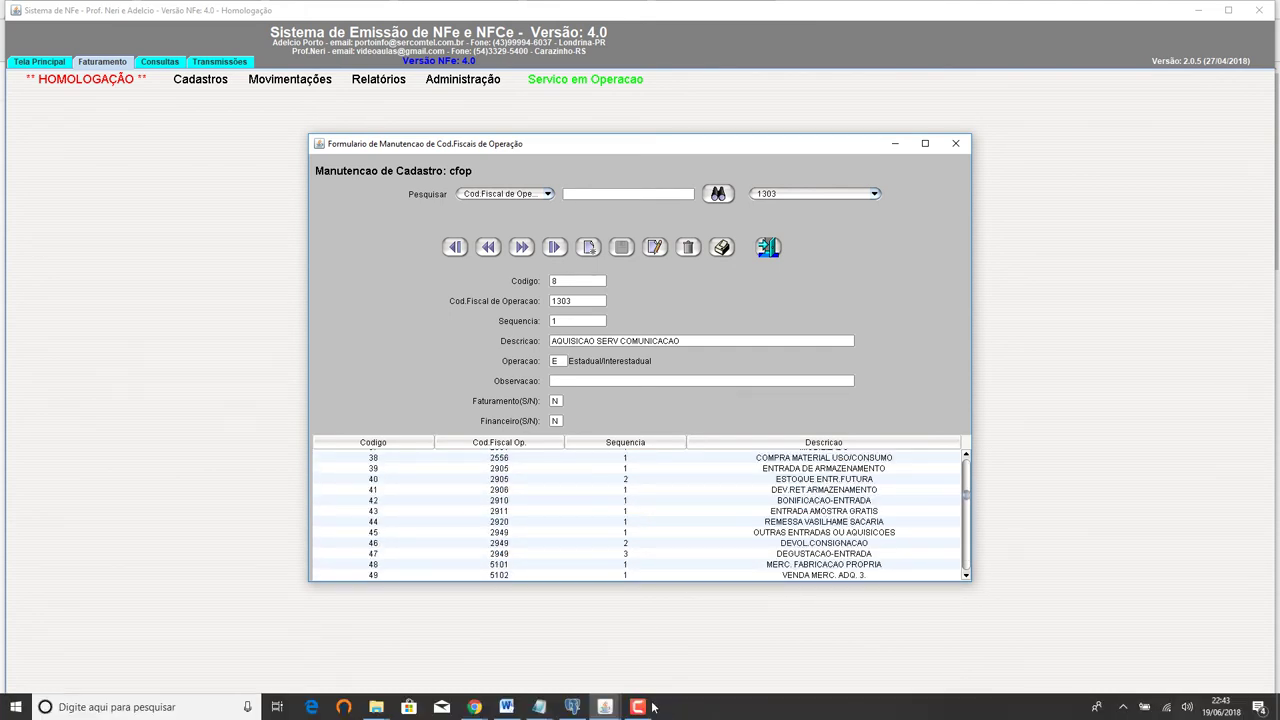
- Switch to pgAdmin and open the data of the cfop table in the nfefacil database
{"action": "left_click", "coordinate": [572, 707]}
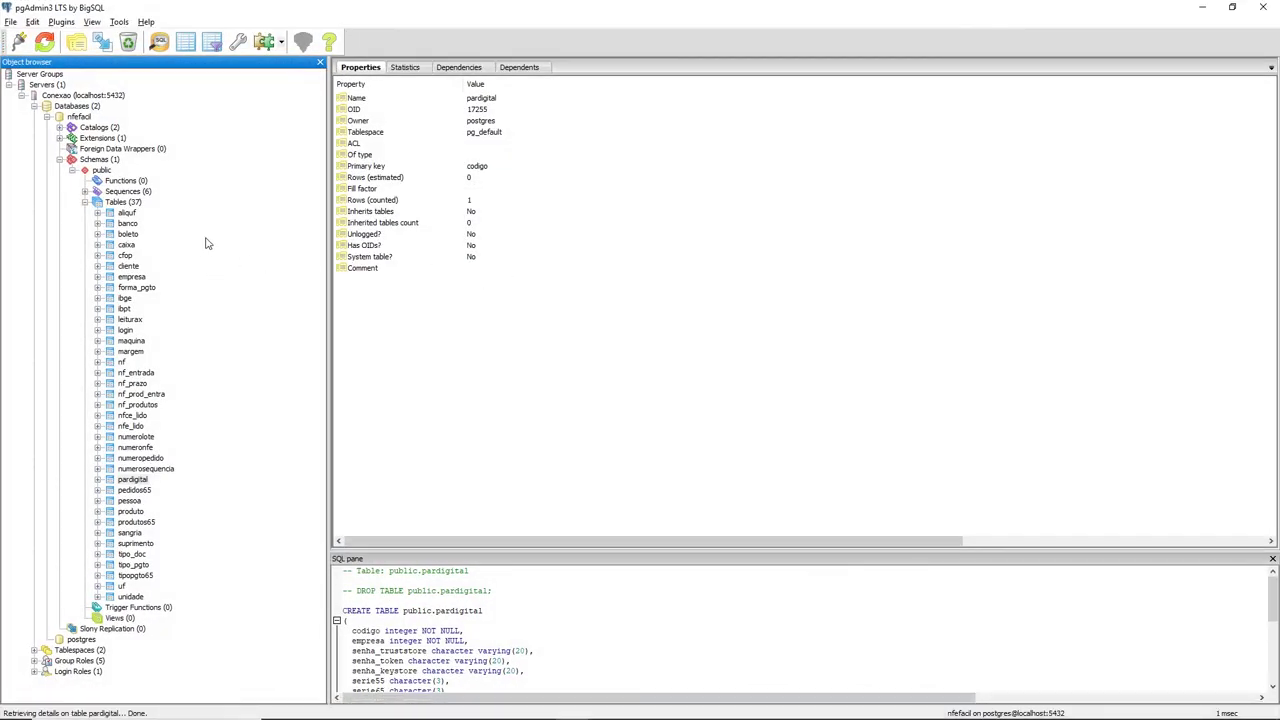
{"action": "key", "text": "alt+Tab"}
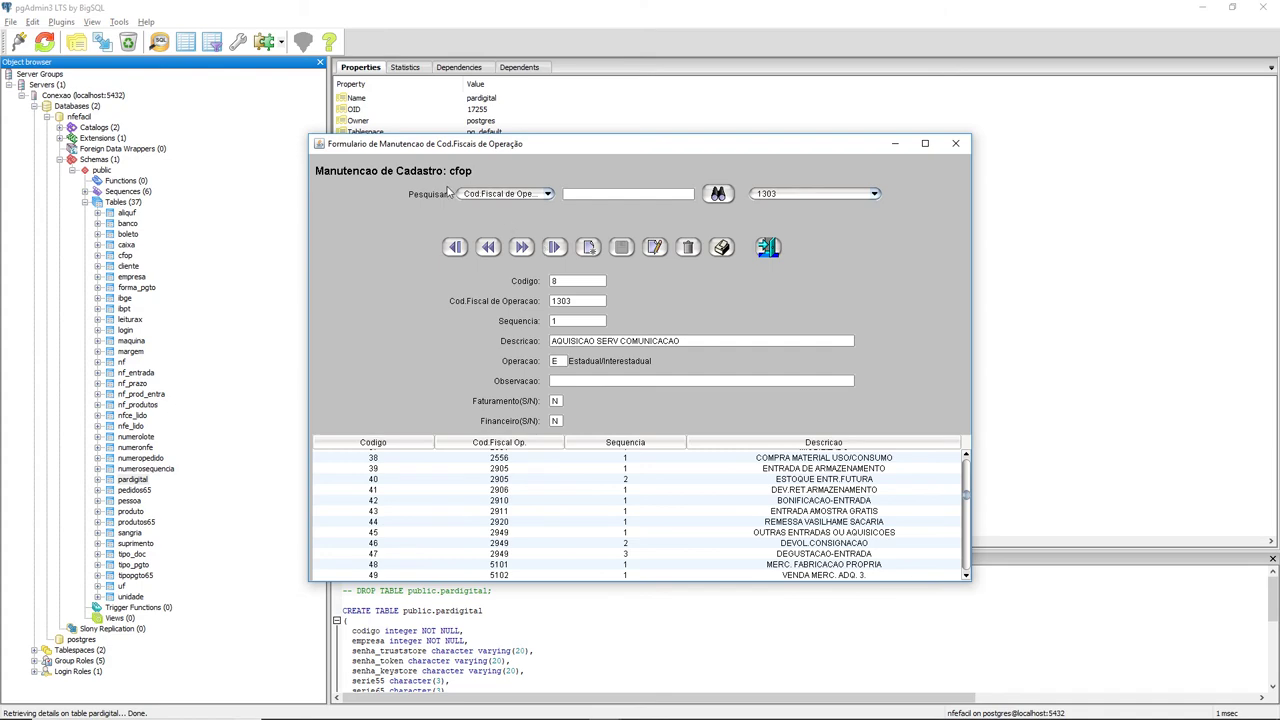
{"action": "key", "text": "alt+Tab"}
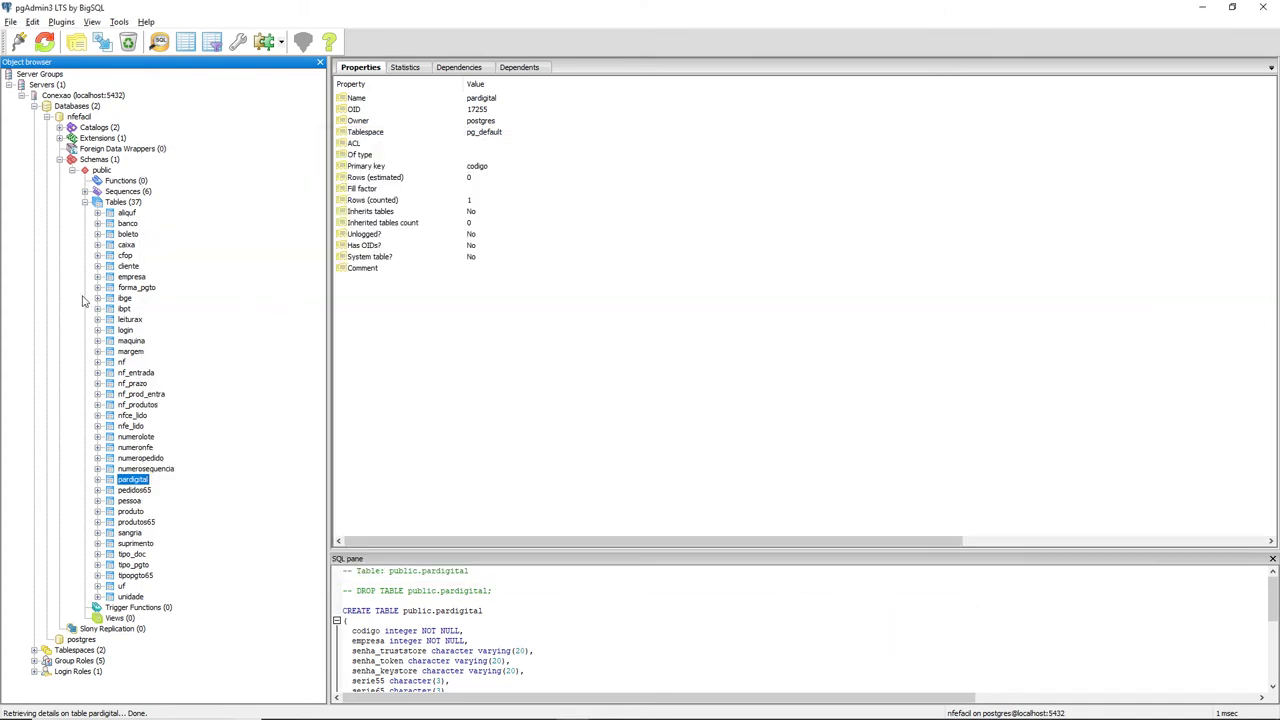
{"action": "left_click", "coordinate": [125, 255]}
{"action": "right_click", "coordinate": [124, 256]}
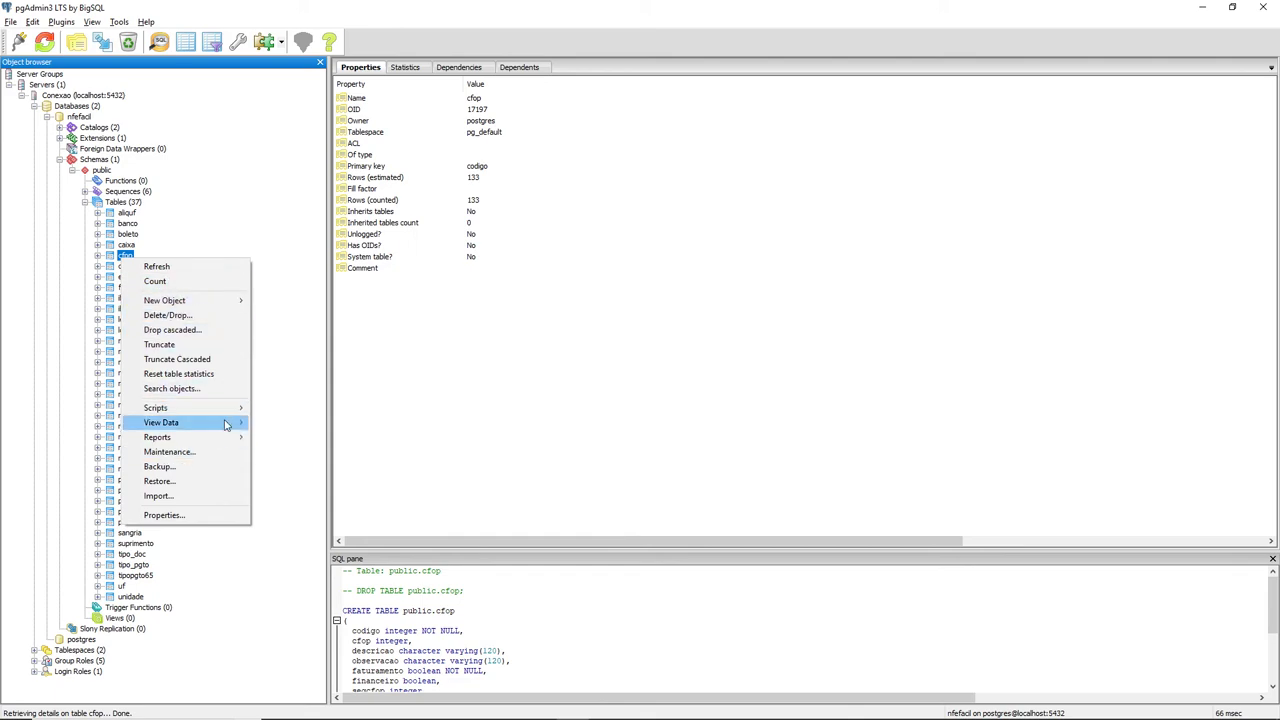
{"action": "mouse_move", "coordinate": [227, 425]}
{"action": "left_click", "coordinate": [280, 423]}
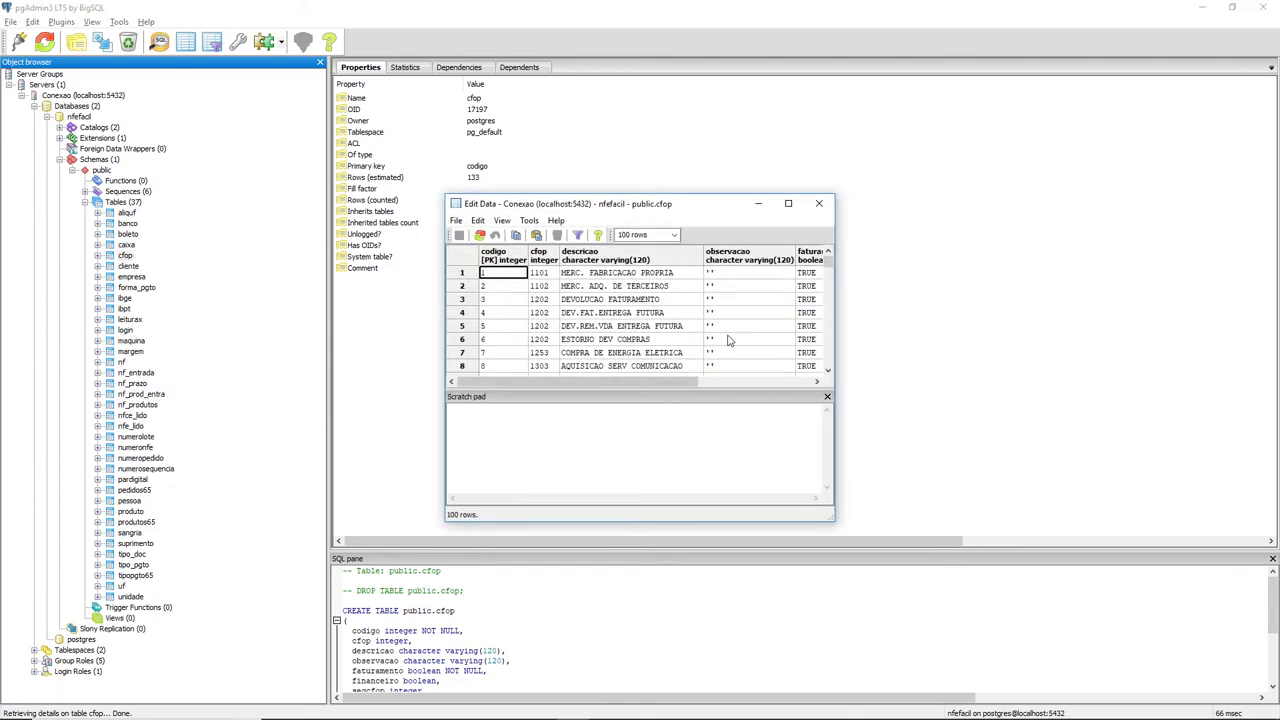
- Examine the cfop table rows at full window size, close the data view and return to the fiscal operation code register
{"action": "left_click", "coordinate": [788, 203]}
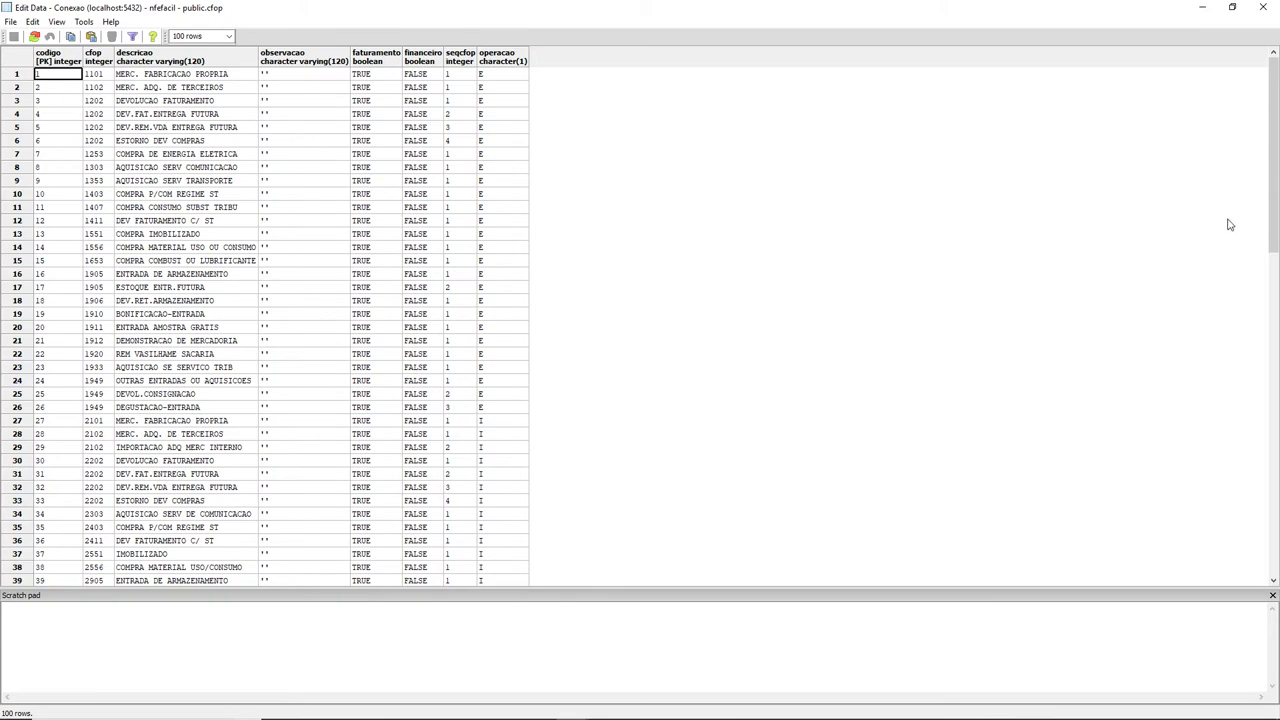
{"action": "left_click_drag", "start_coordinate": [1272, 187], "coordinate": [1272, 150]}
{"action": "left_click", "coordinate": [1262, 7]}
{"action": "key", "text": "alt+Tab"}
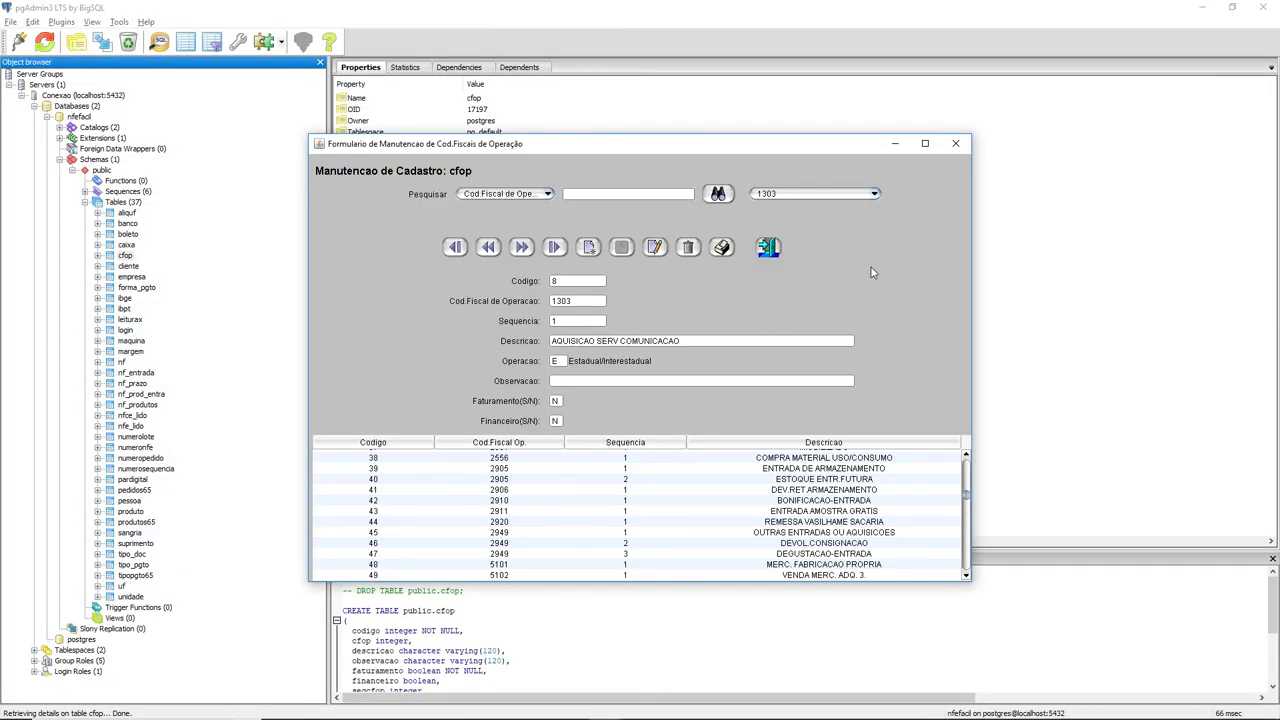
{"action": "left_click", "coordinate": [1200, 8]}
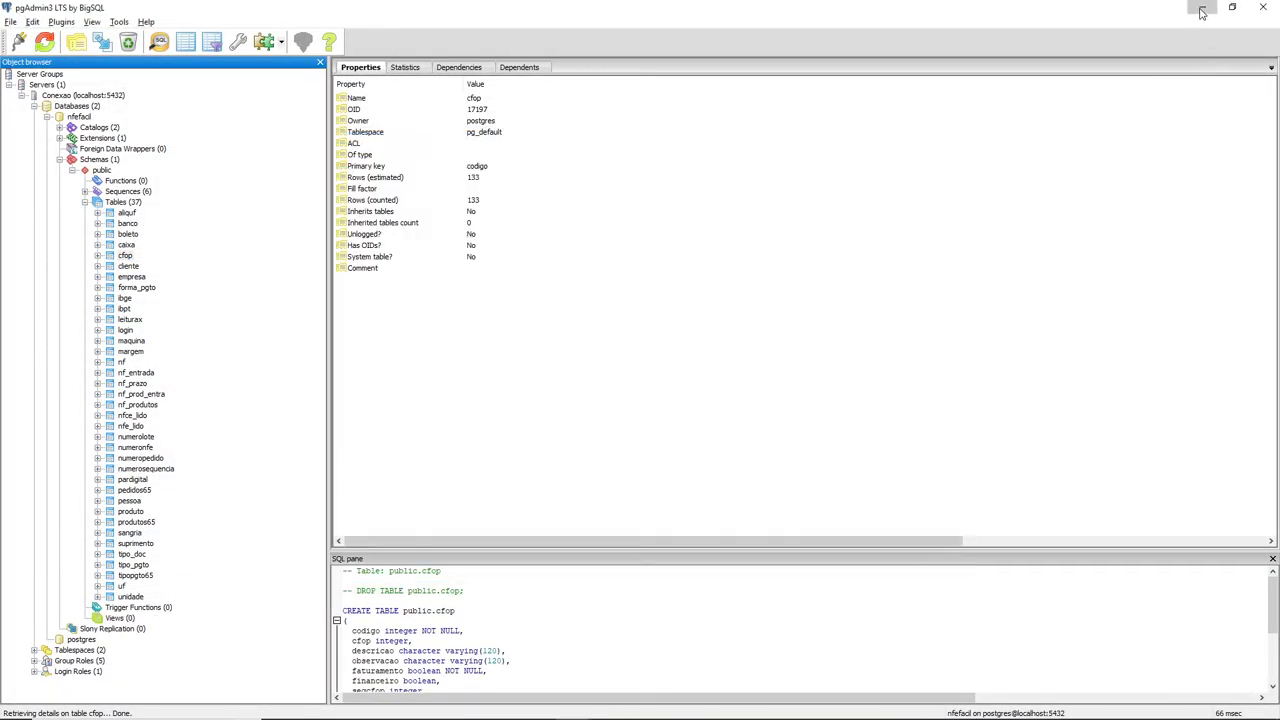
{"action": "left_click", "coordinate": [1200, 8]}
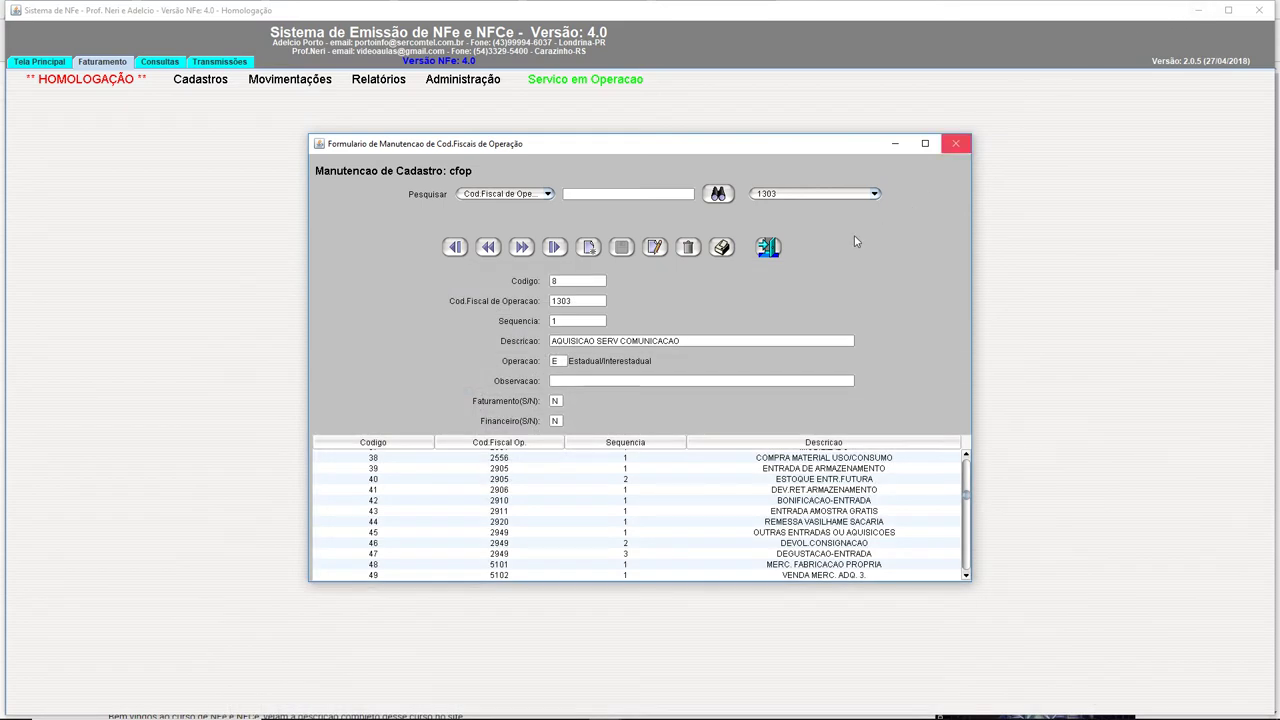
- Review the BONIFICACAO-ENTRADA, ESTOQUE ENTR.FUTURA, ENTRADA AMOSTRA GRATIS and DEGUSTACAO-ENTRADA records, and show a blank fiscal operation code record
{"action": "left_click", "coordinate": [540, 501]}
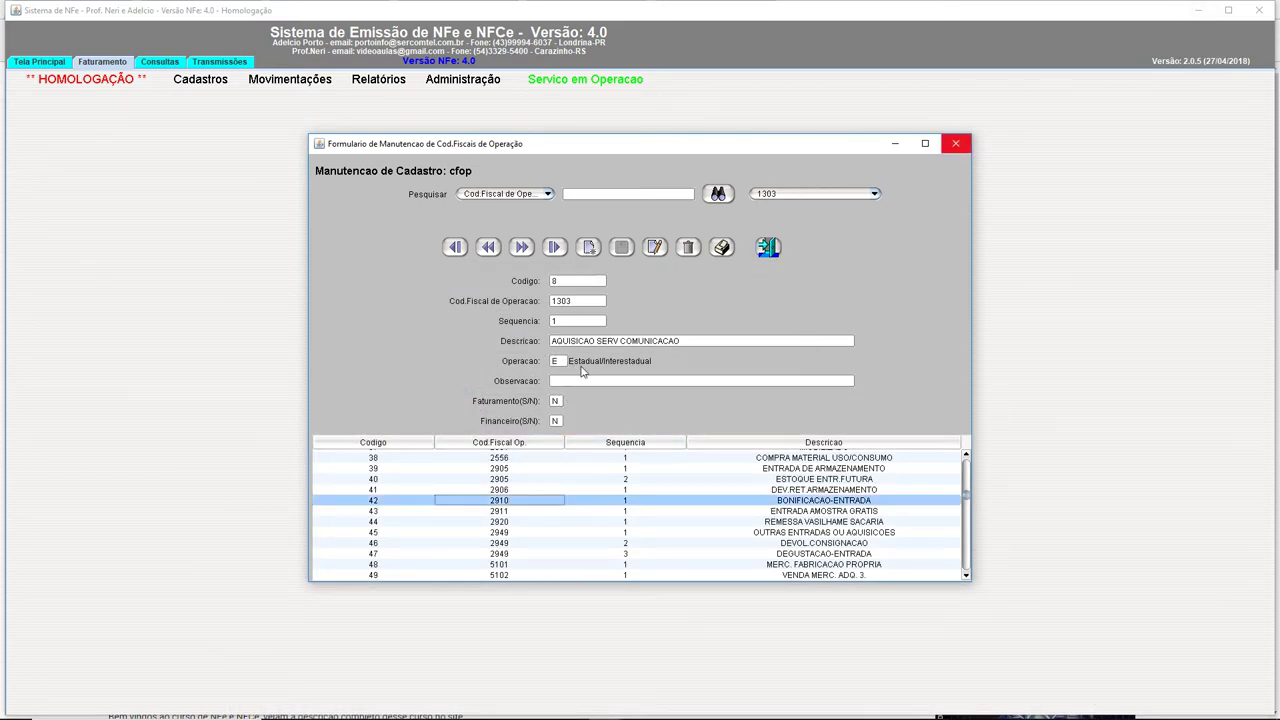
{"action": "left_click", "coordinate": [550, 480]}
{"action": "left_click", "coordinate": [546, 511]}
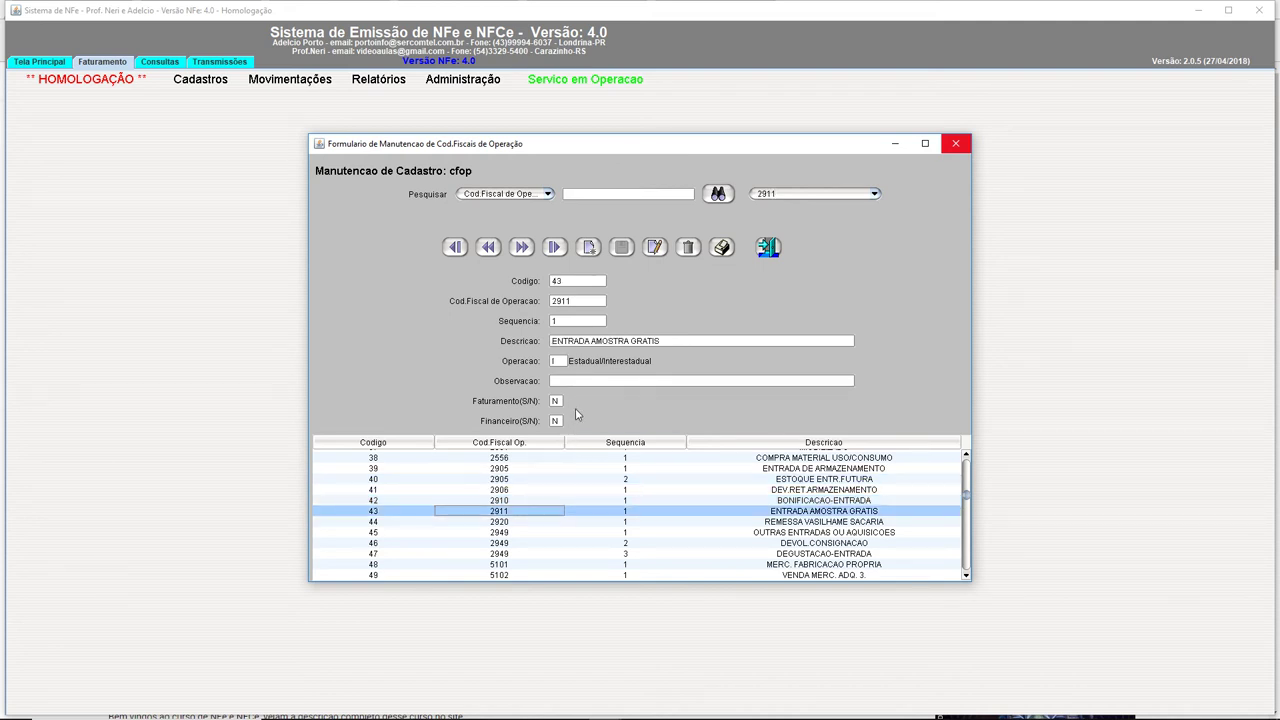
{"action": "left_click", "coordinate": [525, 555]}
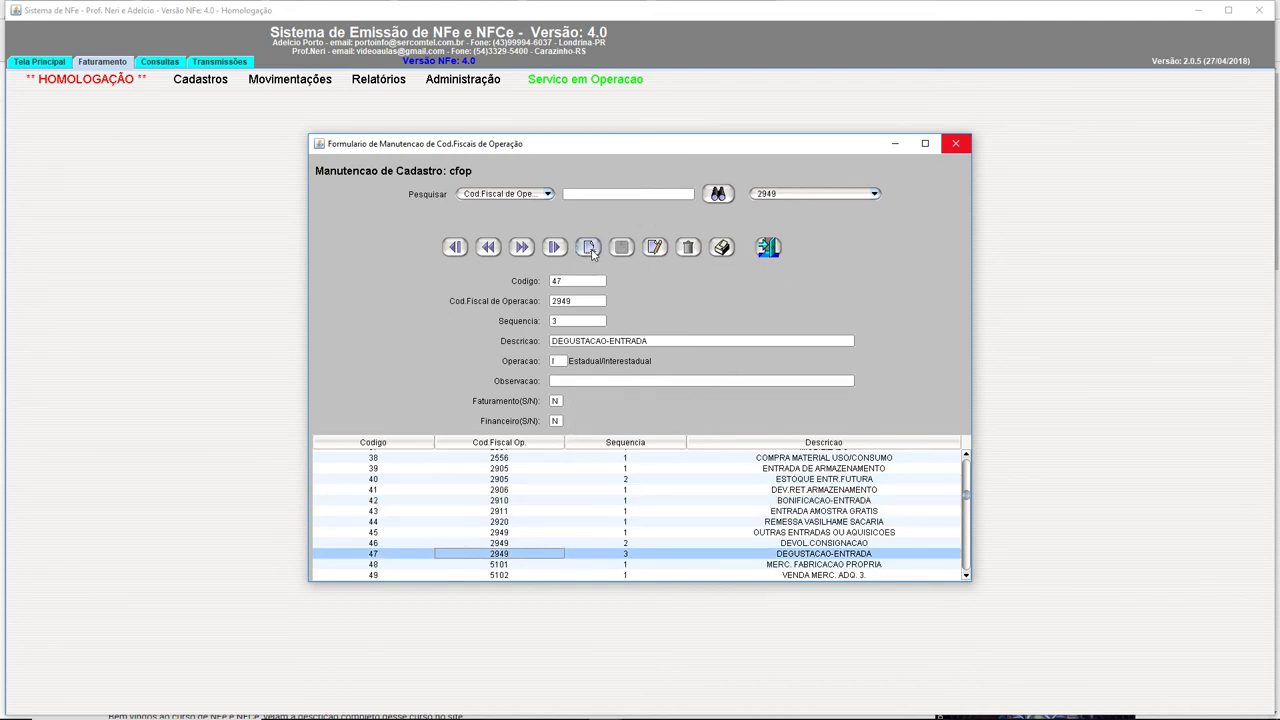
{"action": "left_click", "coordinate": [586, 249]}
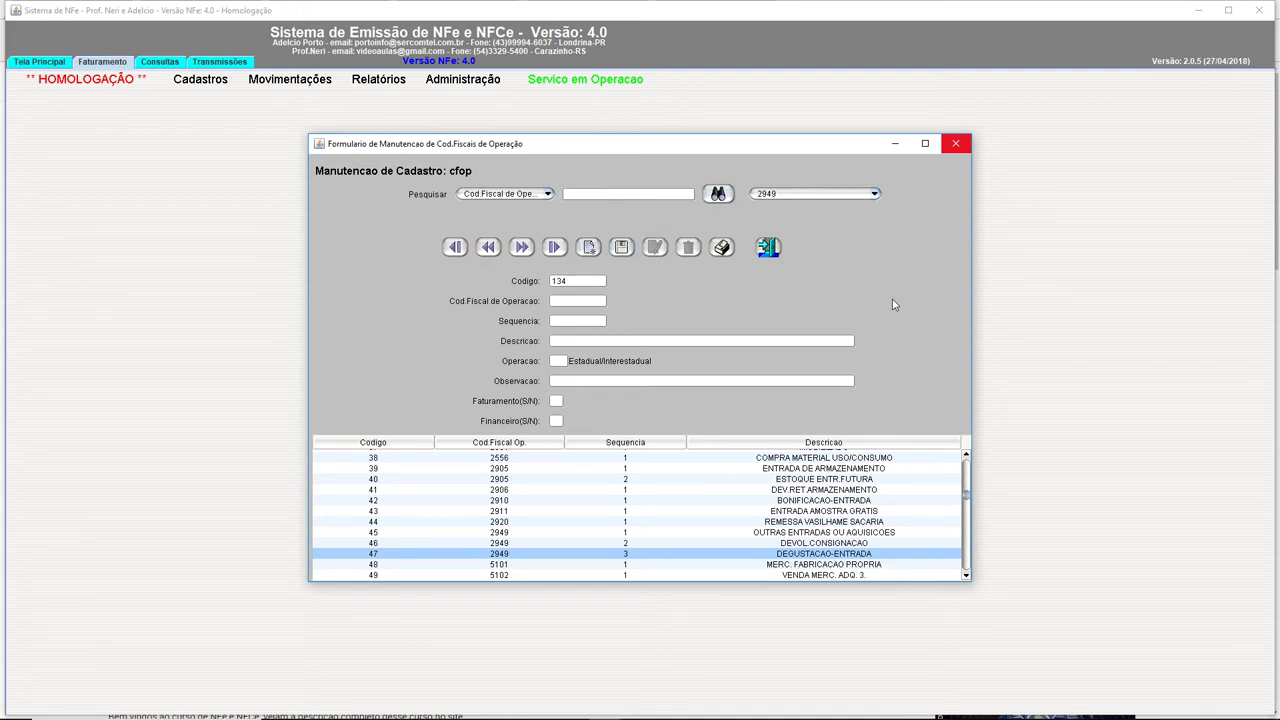
- Search the fiscal operation codes for "Entra", first by Cod.Fiscal de Operacao and again by Descricao
{"action": "type", "text": "Entra"}
{"action": "left_click", "coordinate": [718, 194]}
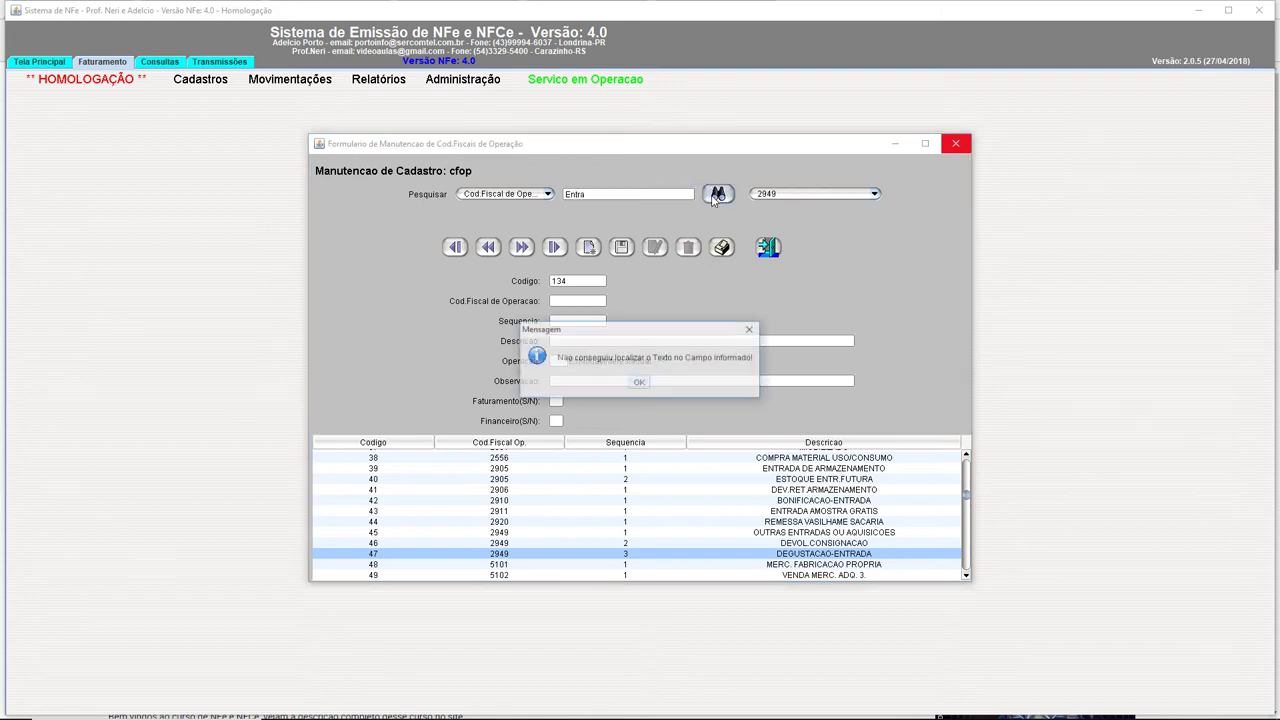
{"action": "left_click", "coordinate": [640, 383]}
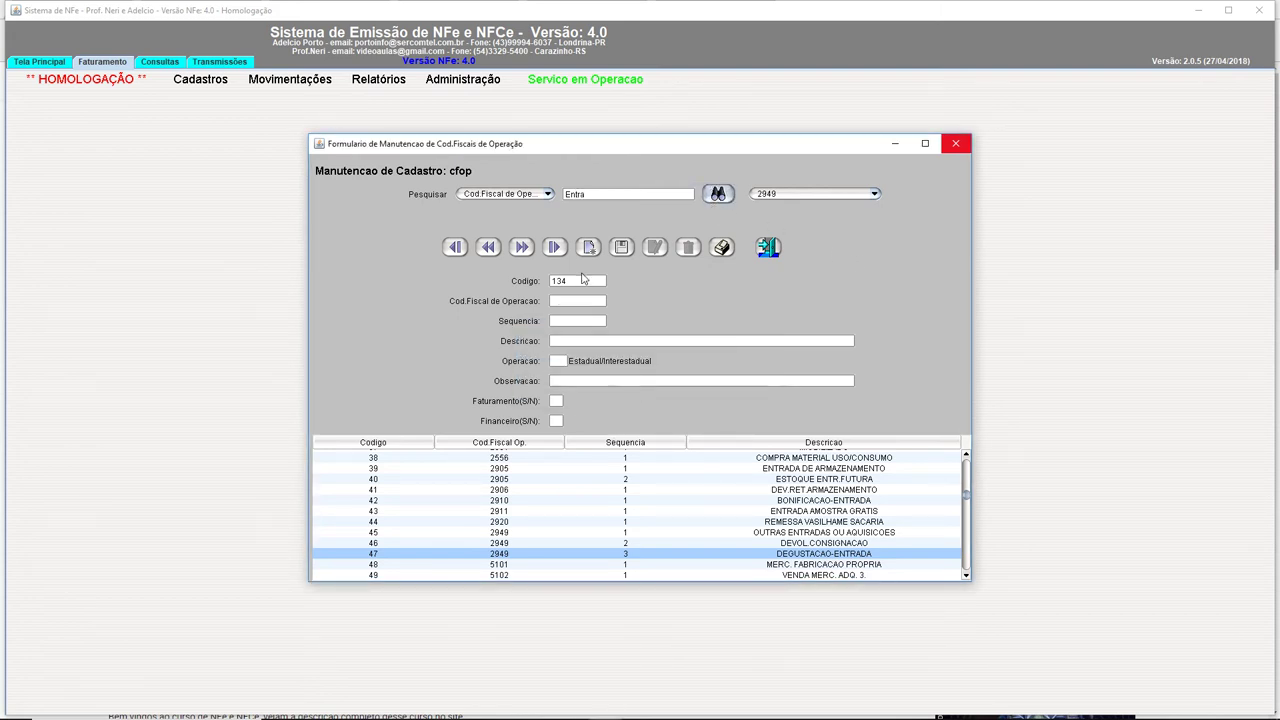
{"action": "left_click", "coordinate": [548, 194]}
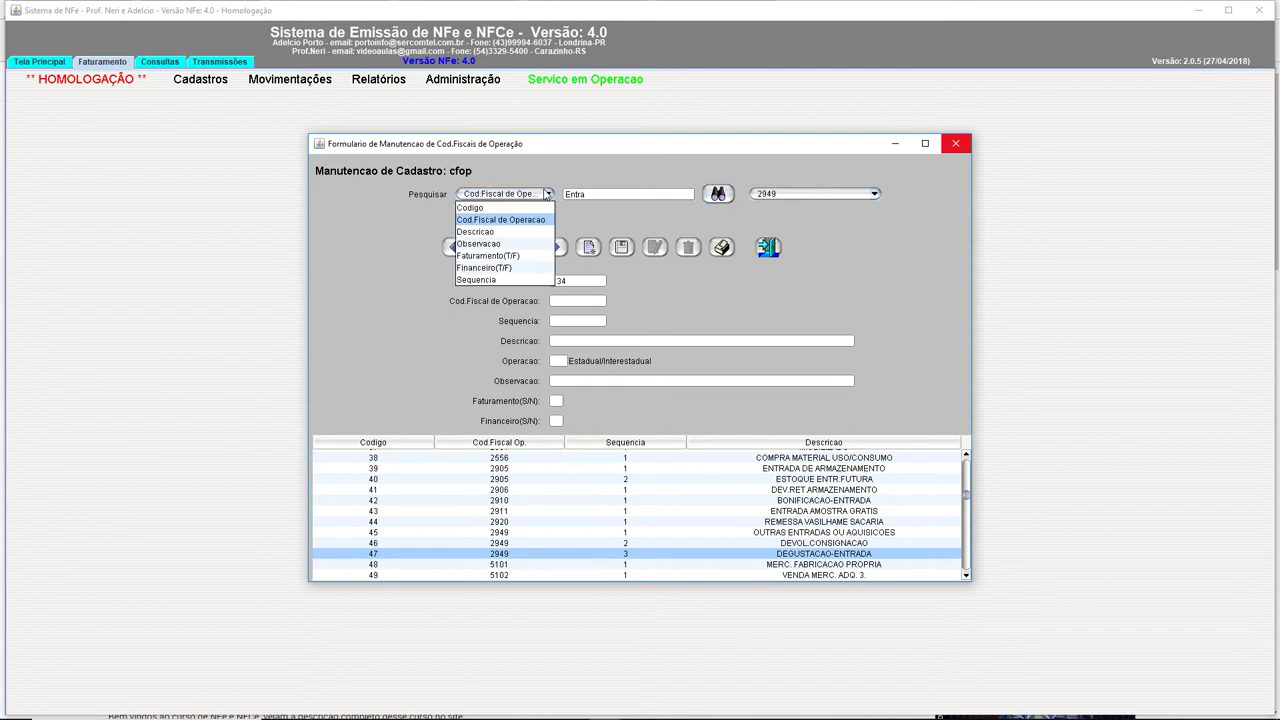
{"action": "left_click", "coordinate": [503, 231]}
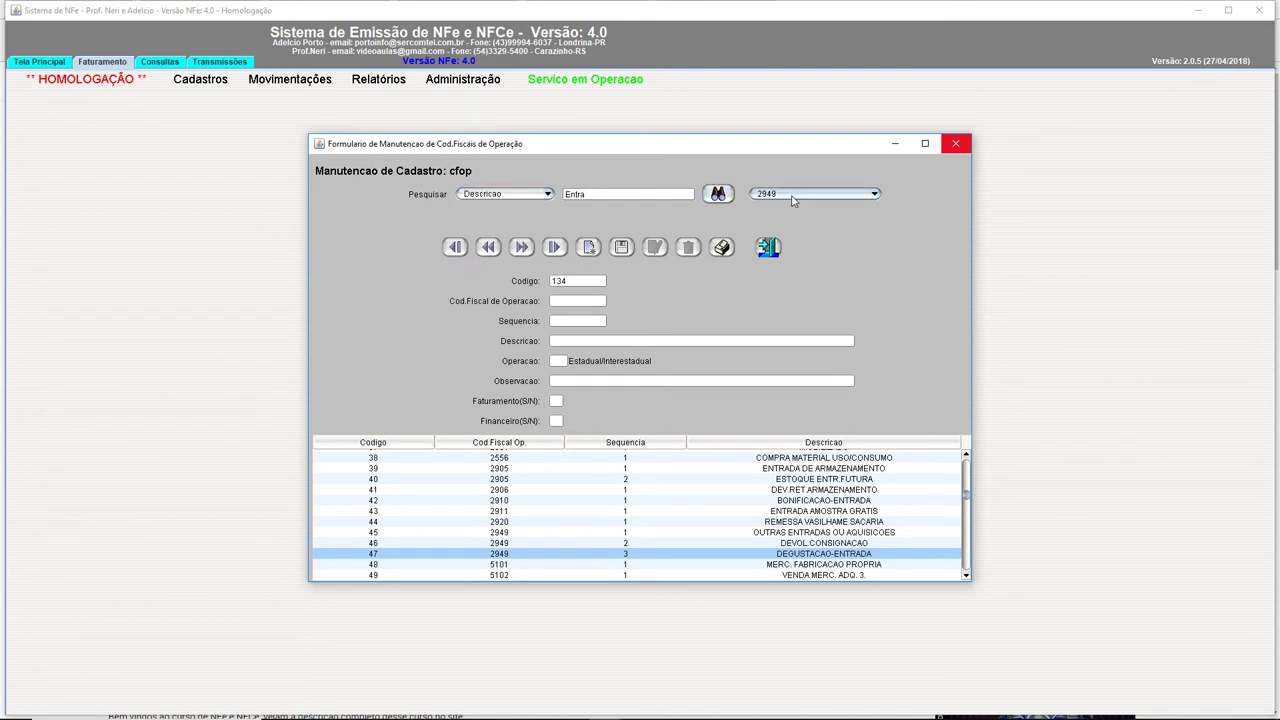
{"action": "left_click", "coordinate": [718, 194]}
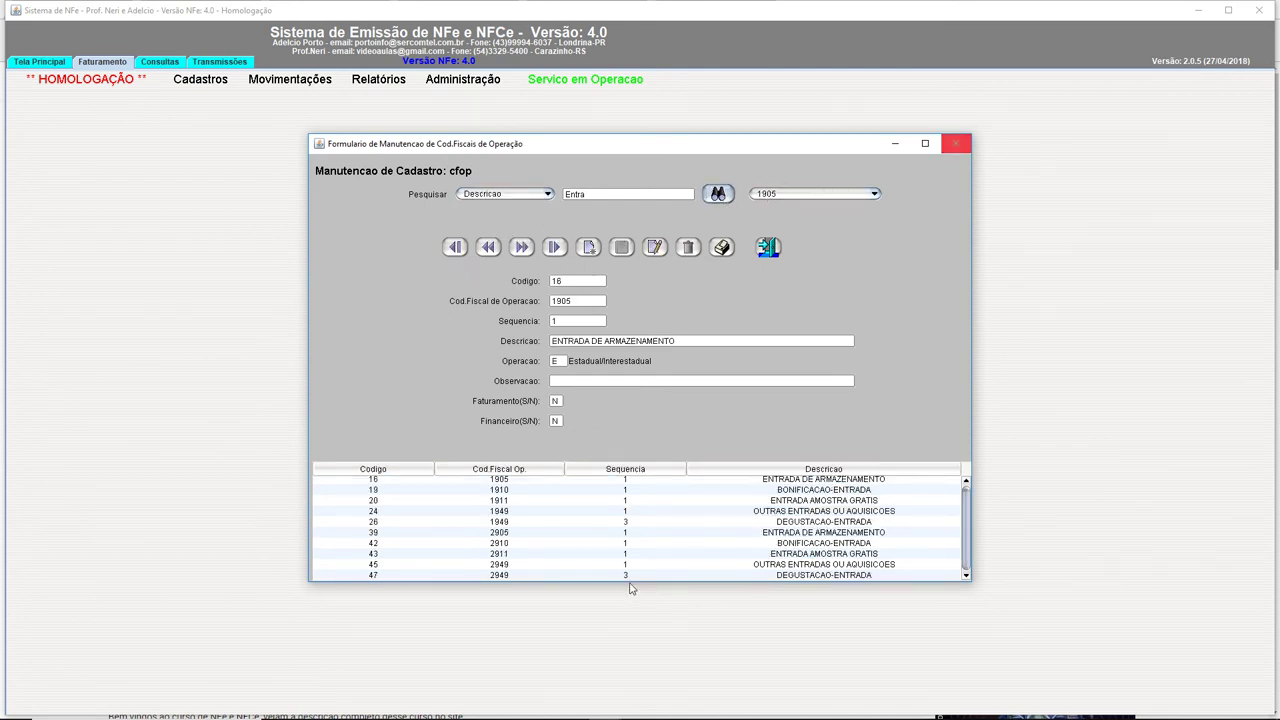
- Close the fiscal operation code register and review the A VISTA and A PRAZO records in the payment methods register
{"action": "left_click", "coordinate": [718, 340]}
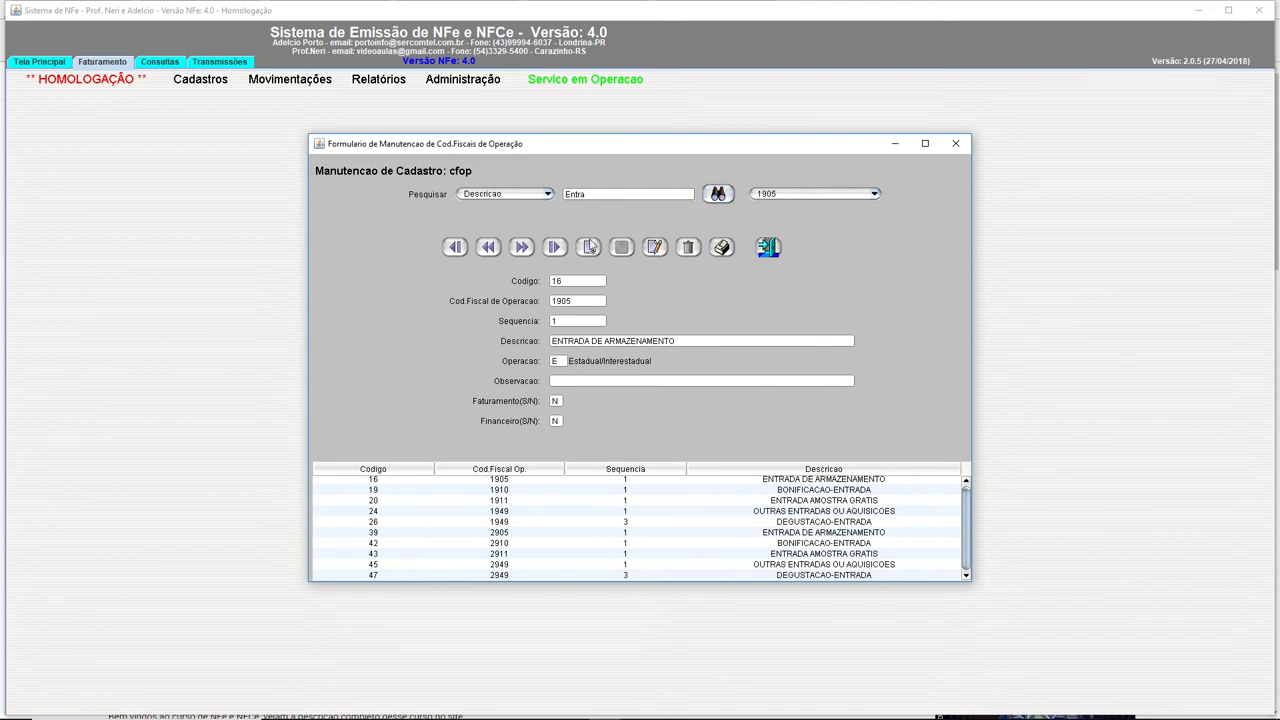
{"action": "left_click", "coordinate": [955, 146]}
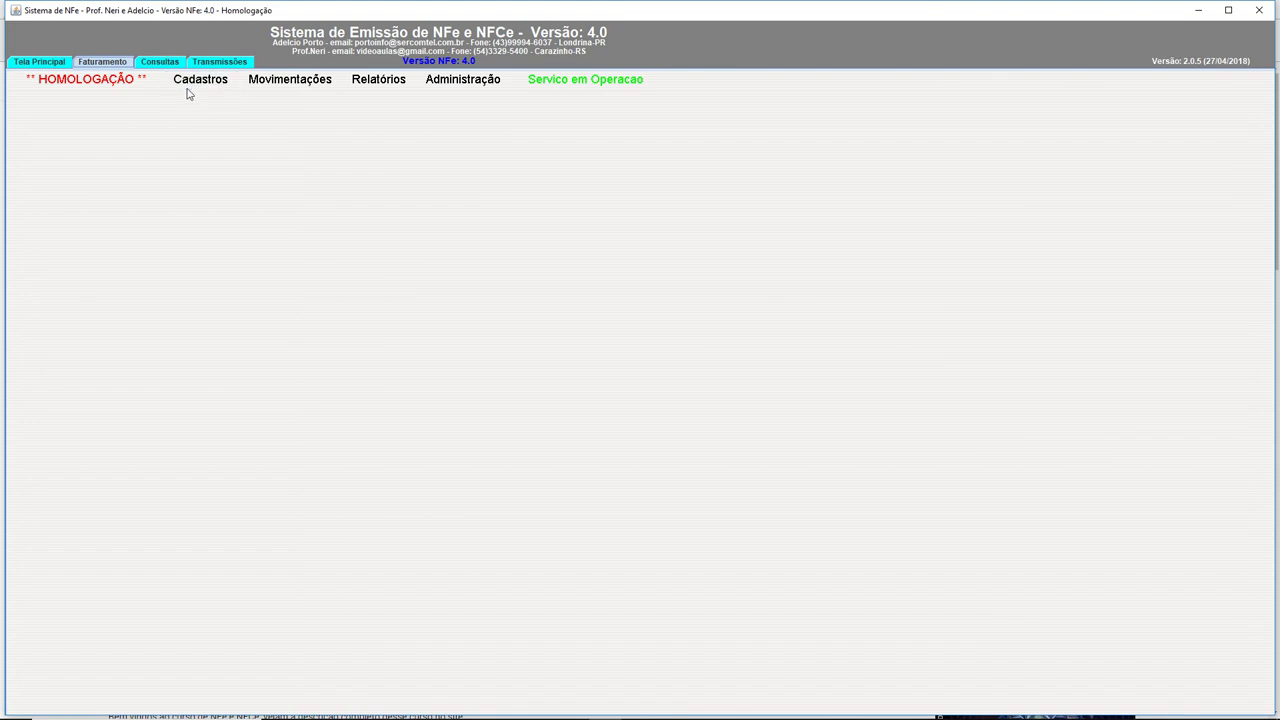
{"action": "left_click", "coordinate": [190, 85]}
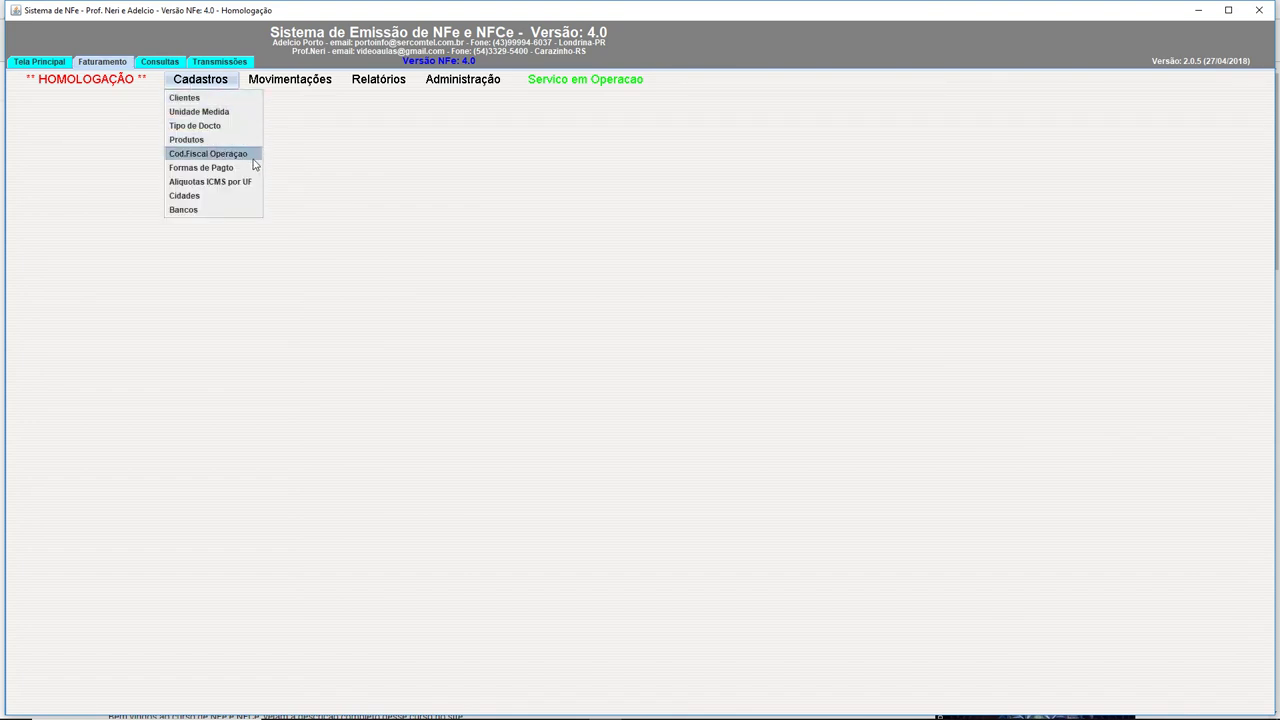
{"action": "left_click", "coordinate": [240, 168]}
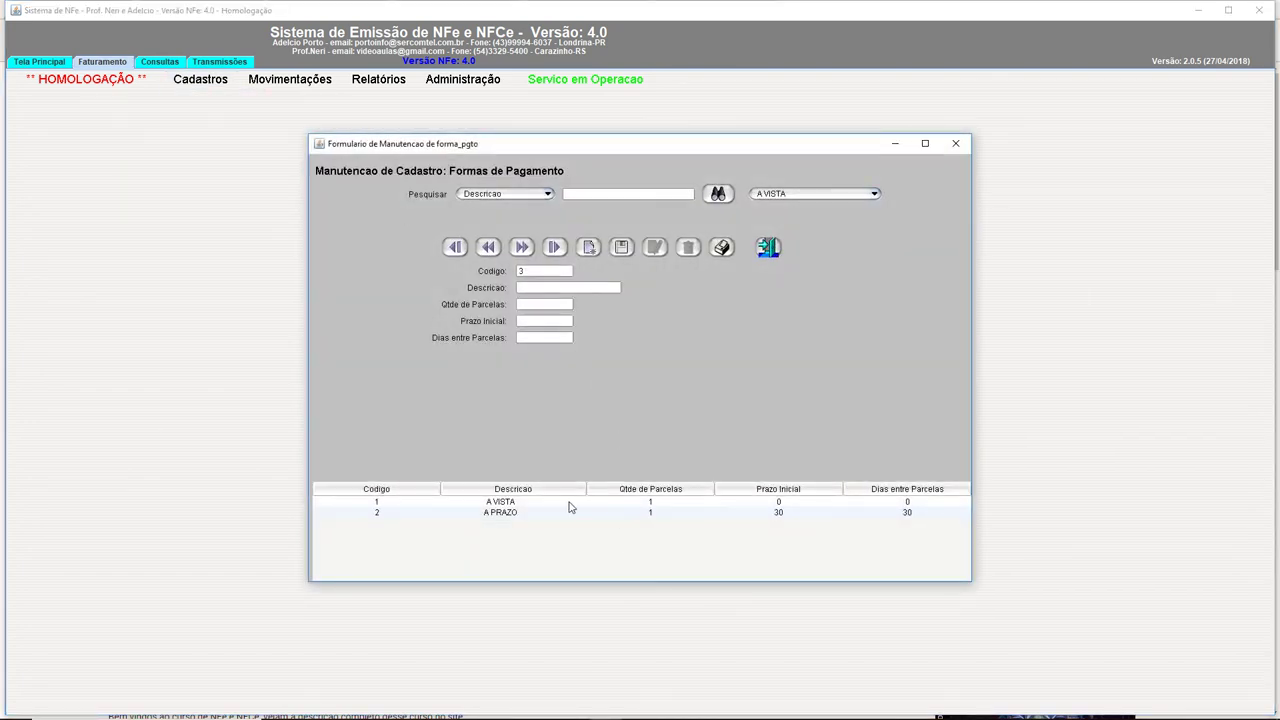
{"action": "left_click", "coordinate": [568, 503]}
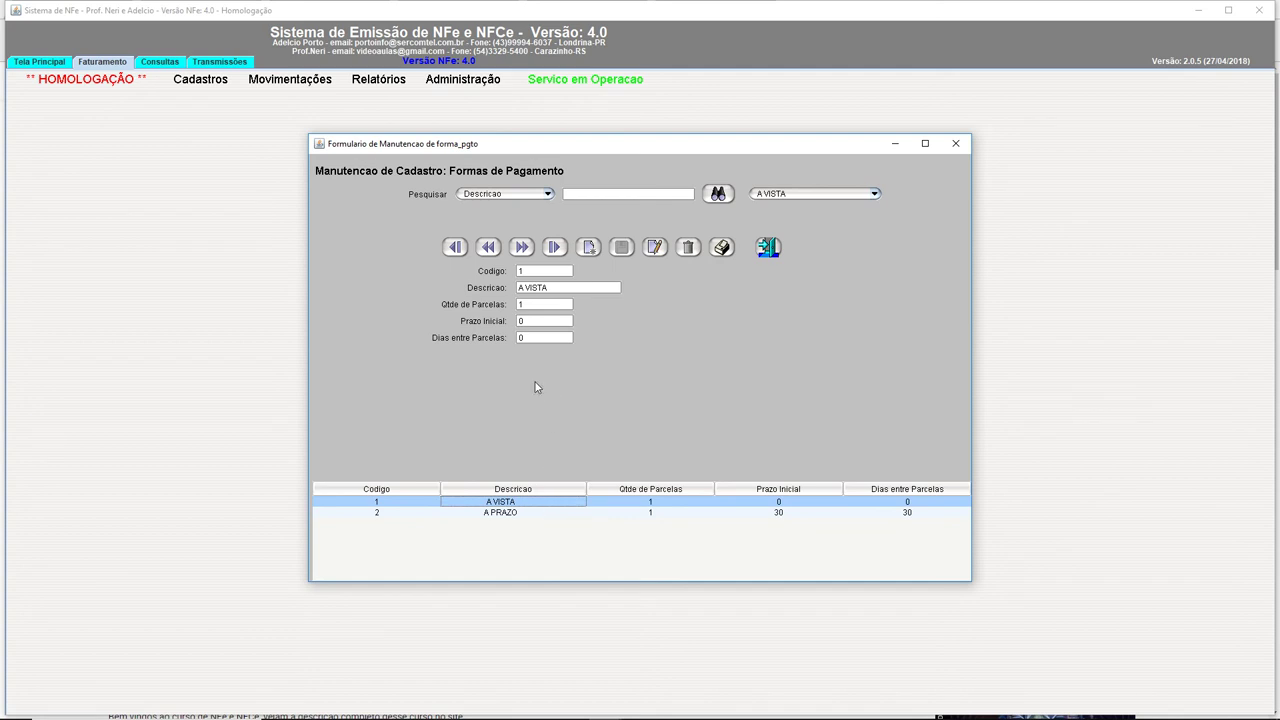
{"action": "left_click", "coordinate": [561, 513]}
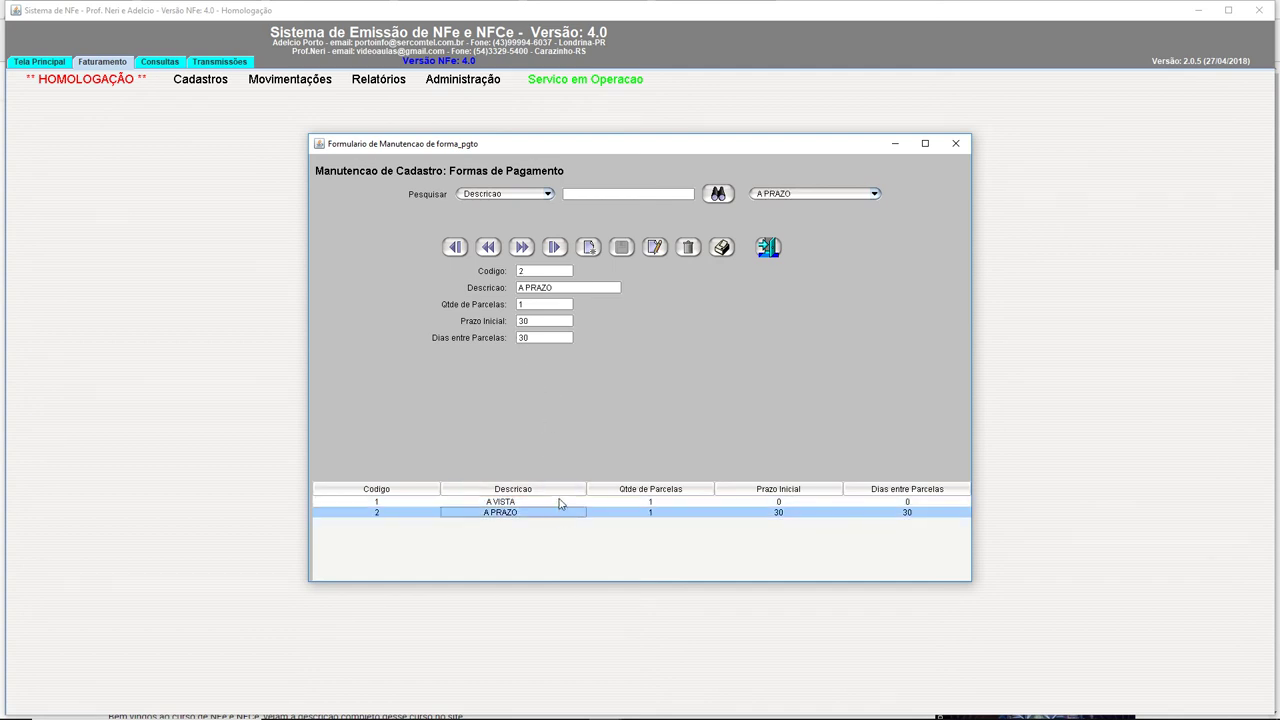
{"action": "left_click", "coordinate": [955, 143]}
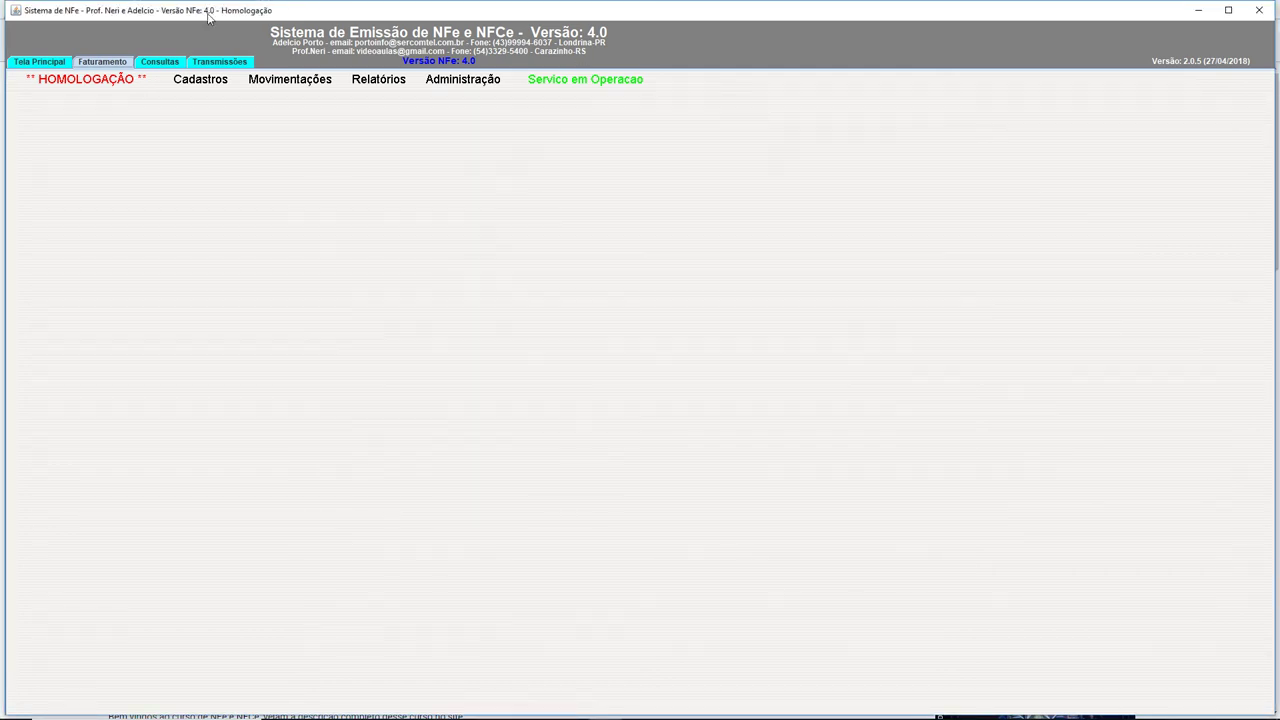
- Show the register of ICMS rates by state (Aliquotas ICMS por UF) and close it
{"action": "left_click", "coordinate": [210, 87]}
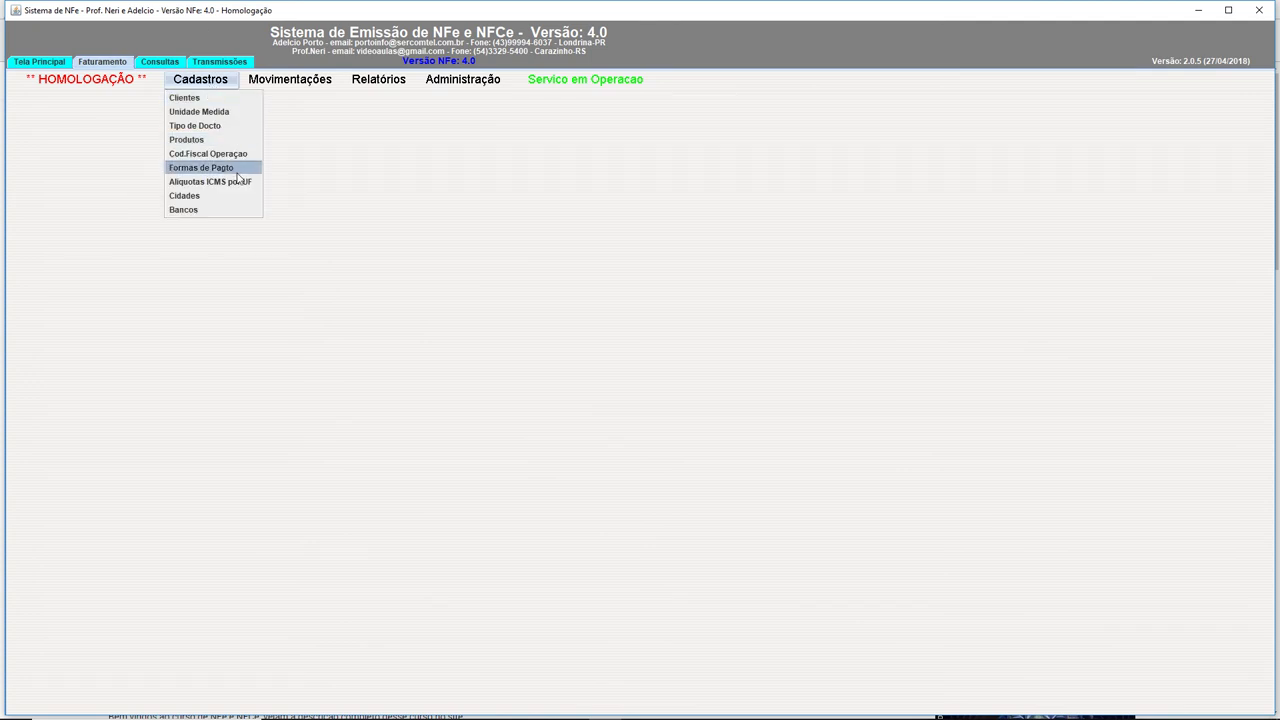
{"action": "left_click", "coordinate": [234, 188]}
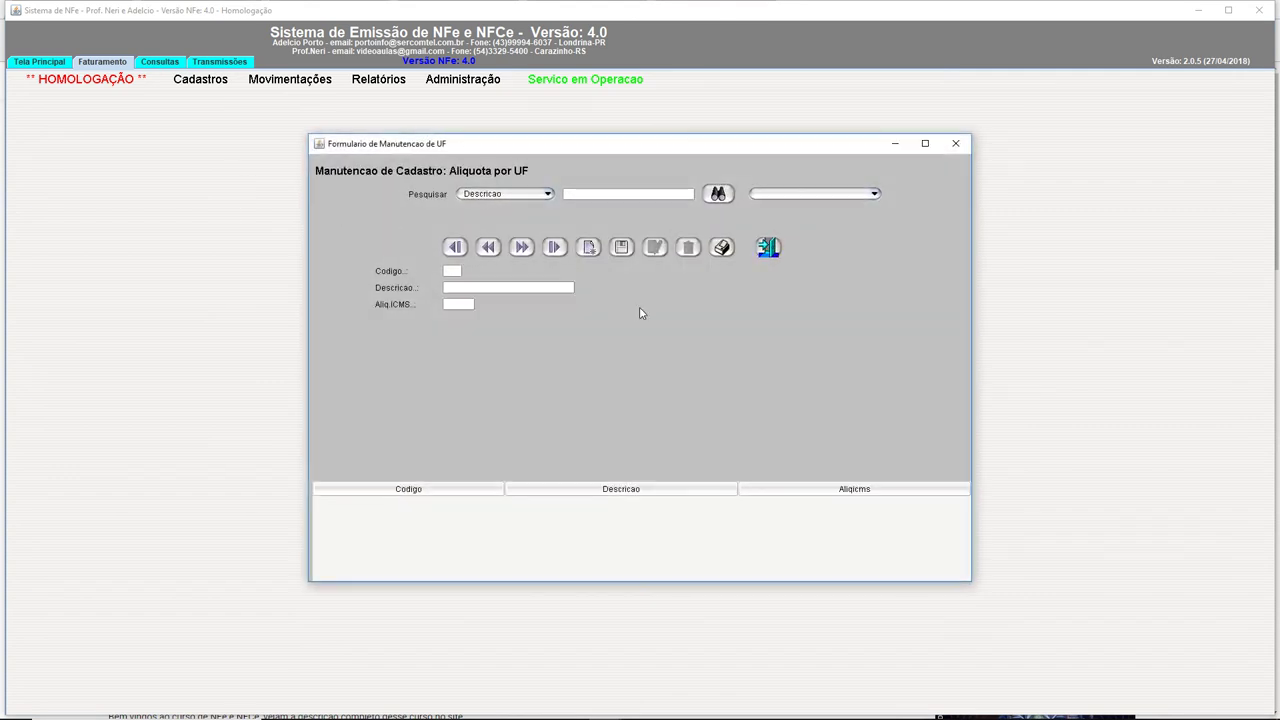
{"action": "left_click", "coordinate": [957, 145]}
- Search the cities register by Cidade for "Carazinho", review the city's record and close the register
{"action": "left_click", "coordinate": [197, 82]}
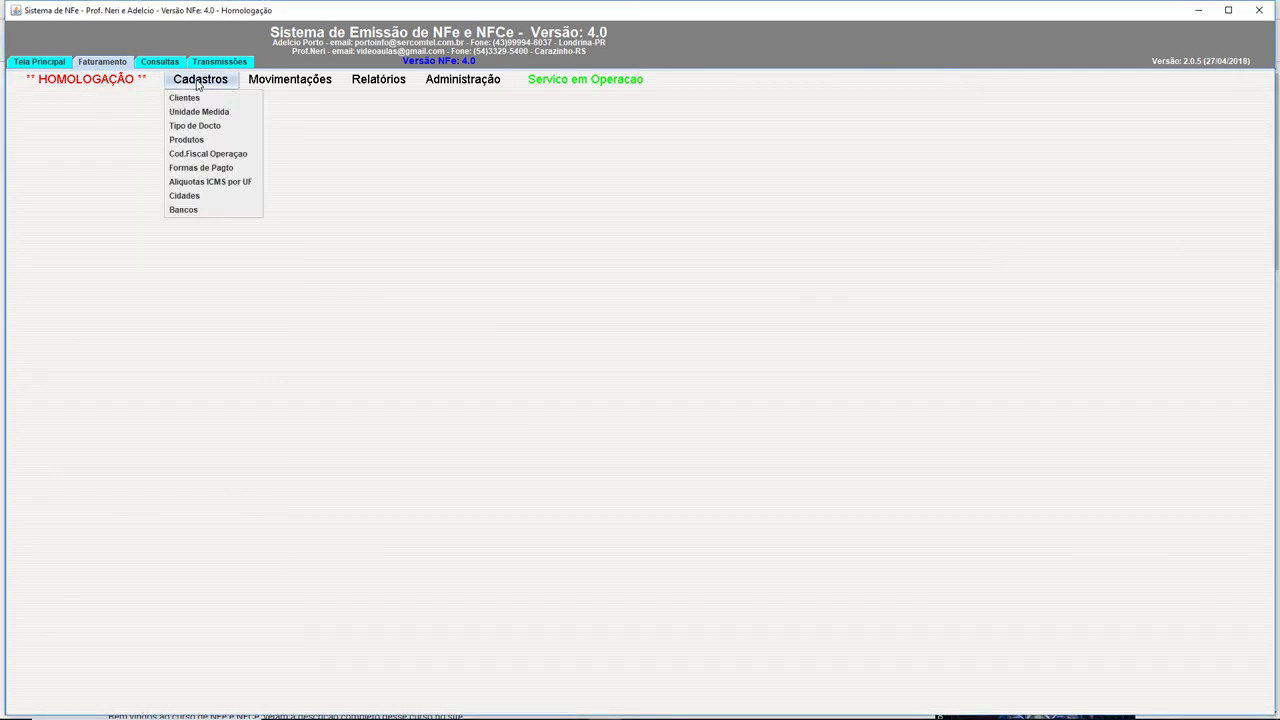
{"action": "left_click", "coordinate": [202, 198]}
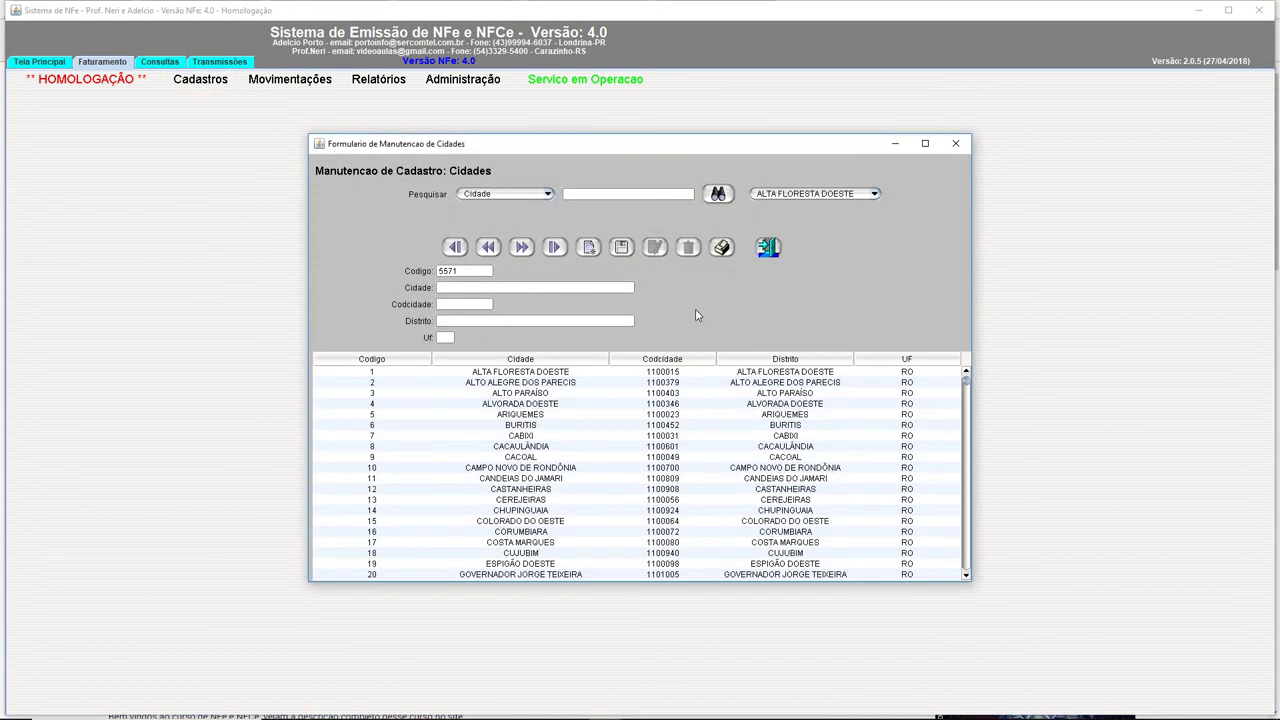
{"action": "left_click_drag", "start_coordinate": [967, 381], "coordinate": [992, 368]}
{"action": "left_click", "coordinate": [495, 195]}
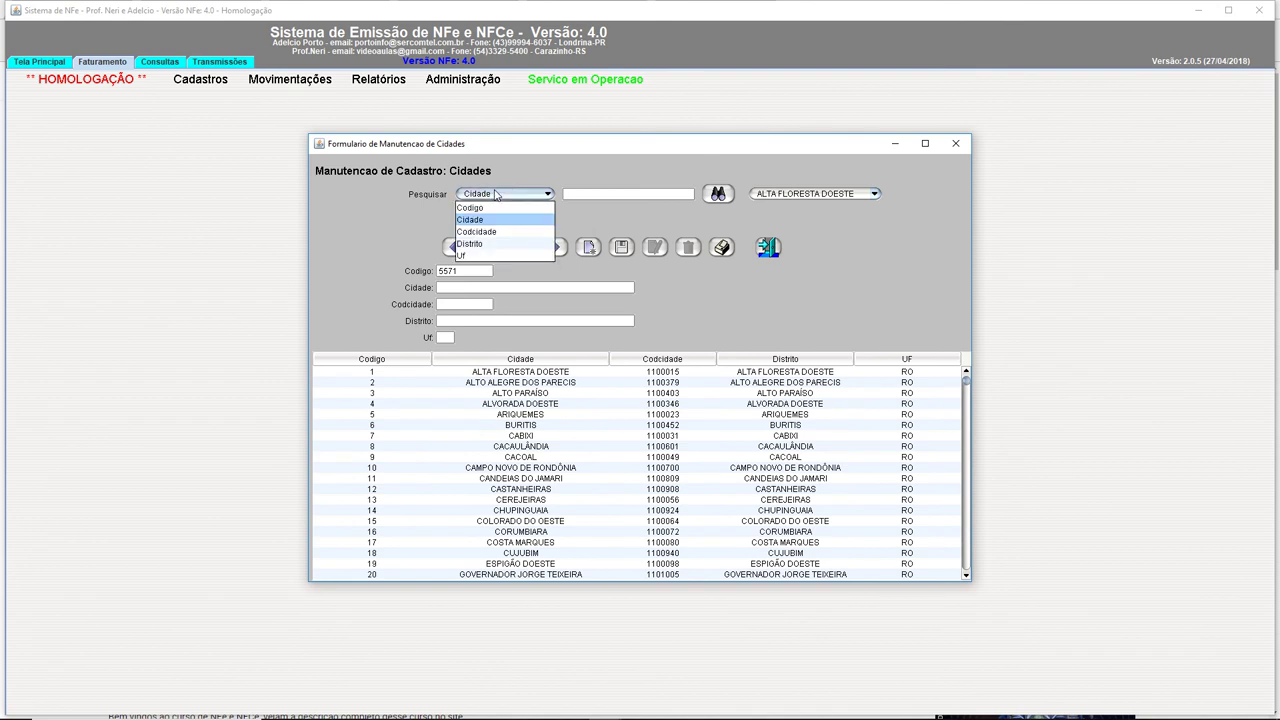
{"action": "left_click", "coordinate": [495, 195]}
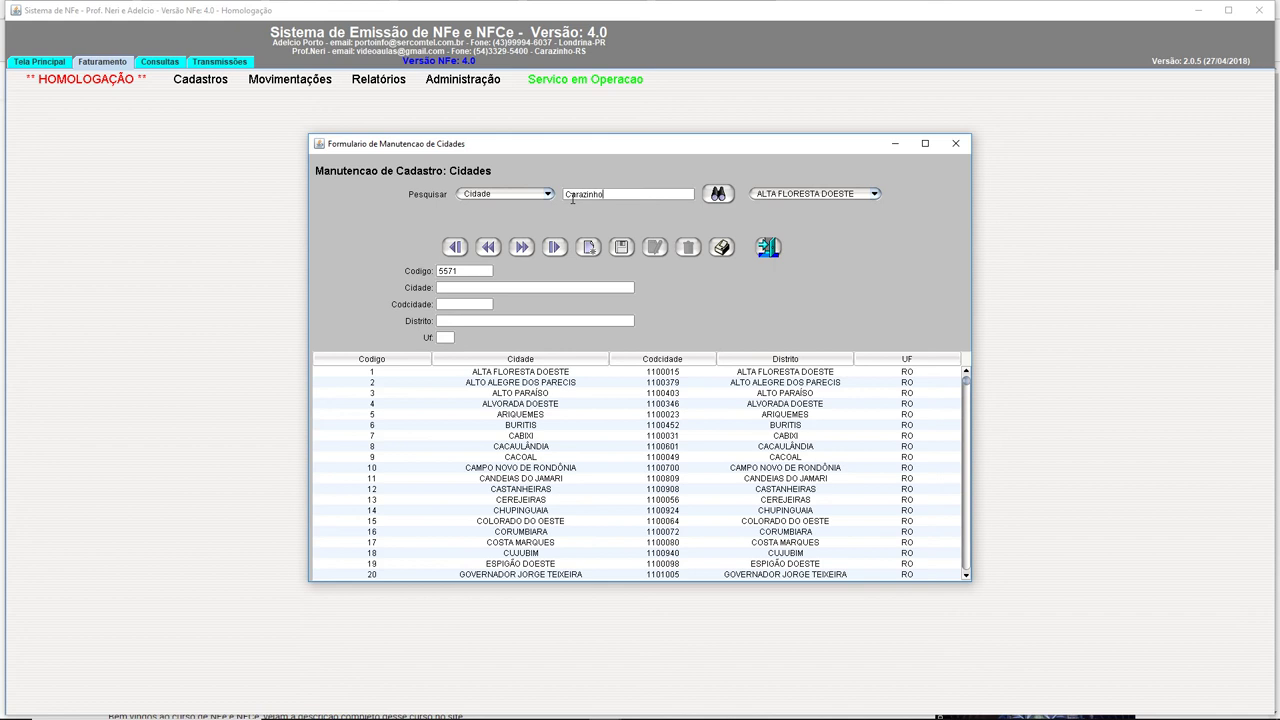
{"action": "left_click", "coordinate": [718, 194]}
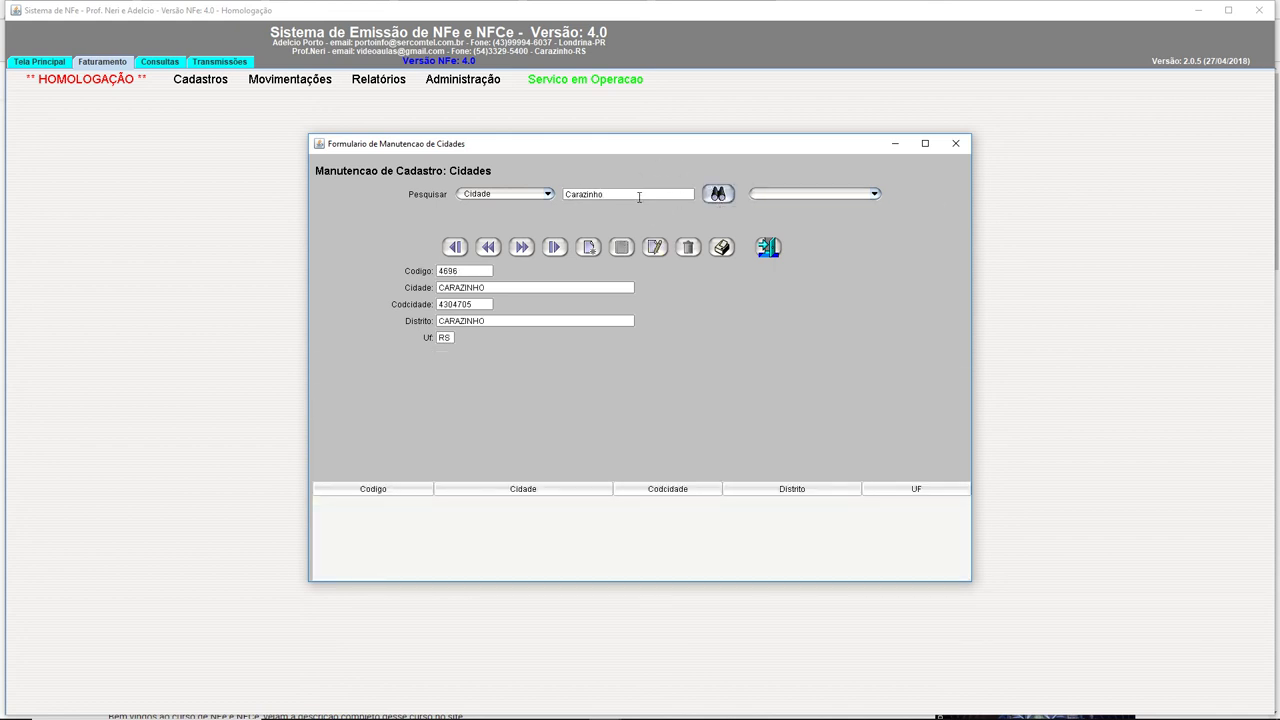
{"action": "left_click", "coordinate": [538, 290]}
{"action": "left_click", "coordinate": [957, 146]}
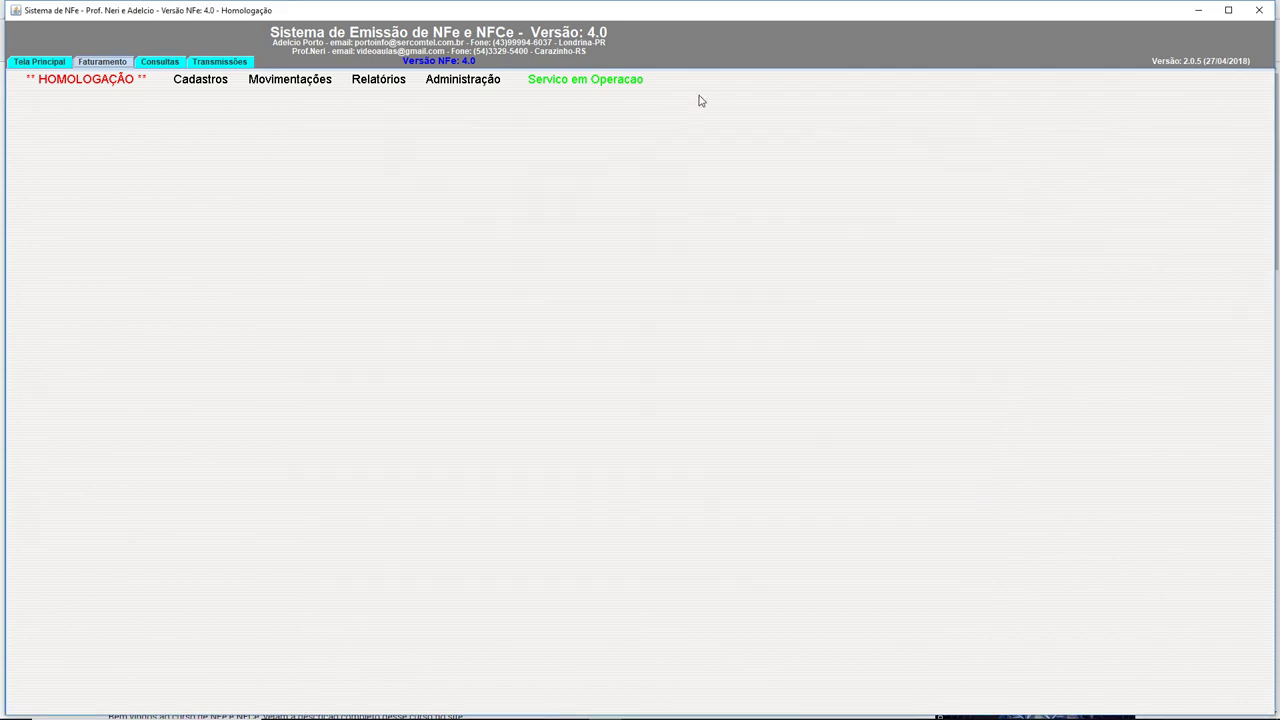
- Review the SEM BANCO and A VISTA records in the bank register and close it
{"action": "left_click", "coordinate": [200, 80]}
{"action": "left_click", "coordinate": [192, 210]}
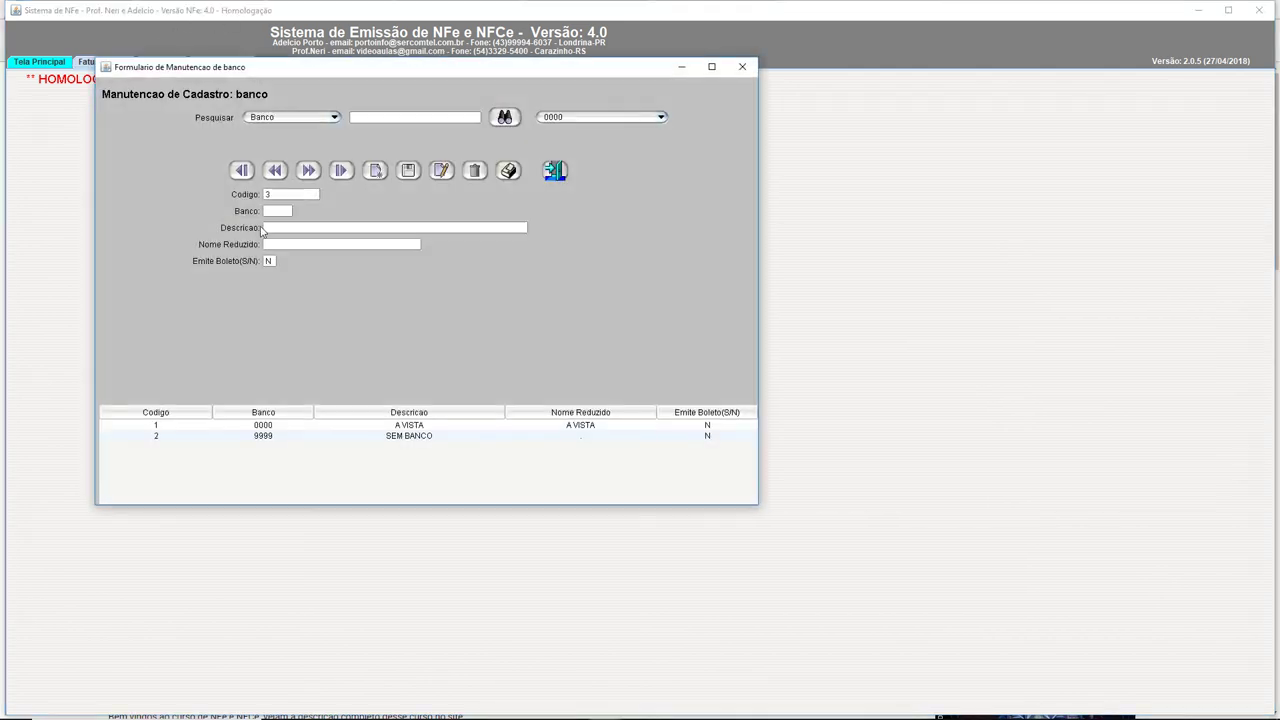
{"action": "left_click", "coordinate": [436, 437]}
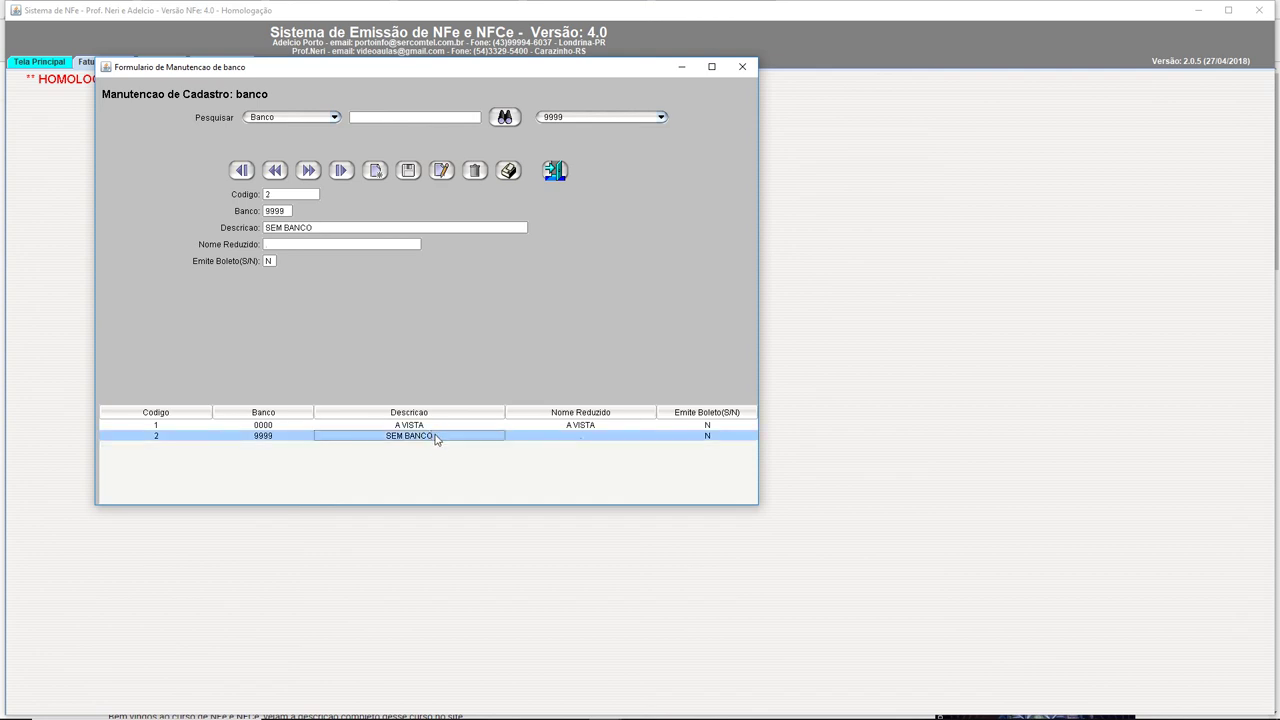
{"action": "left_click", "coordinate": [424, 426]}
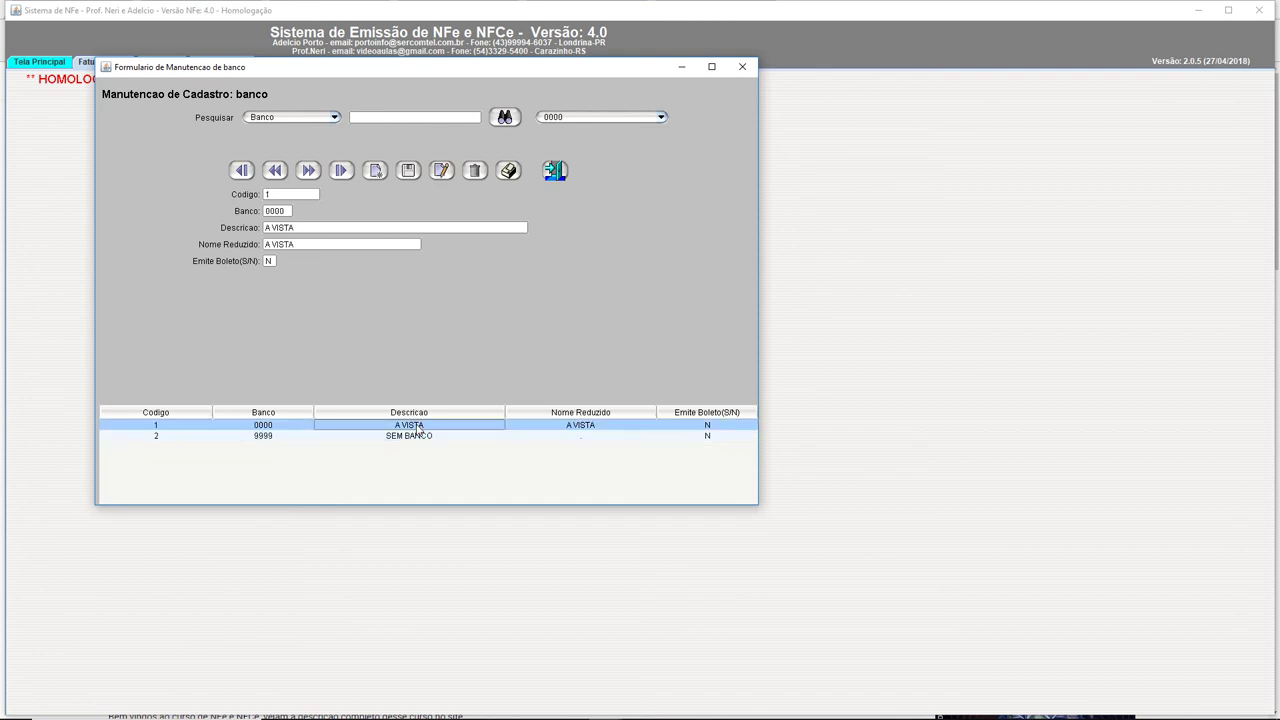
{"action": "left_click", "coordinate": [426, 437]}
{"action": "left_click", "coordinate": [421, 426]}
{"action": "left_click", "coordinate": [423, 436]}
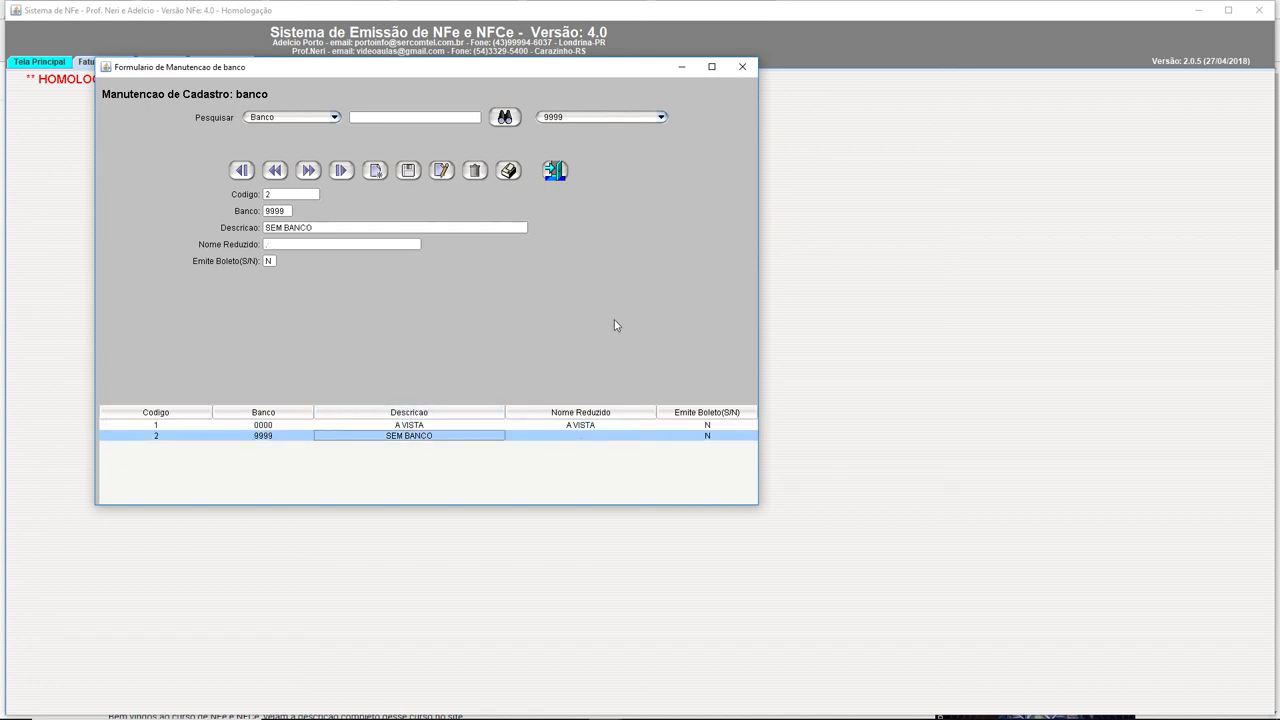
{"action": "left_click", "coordinate": [742, 66]}
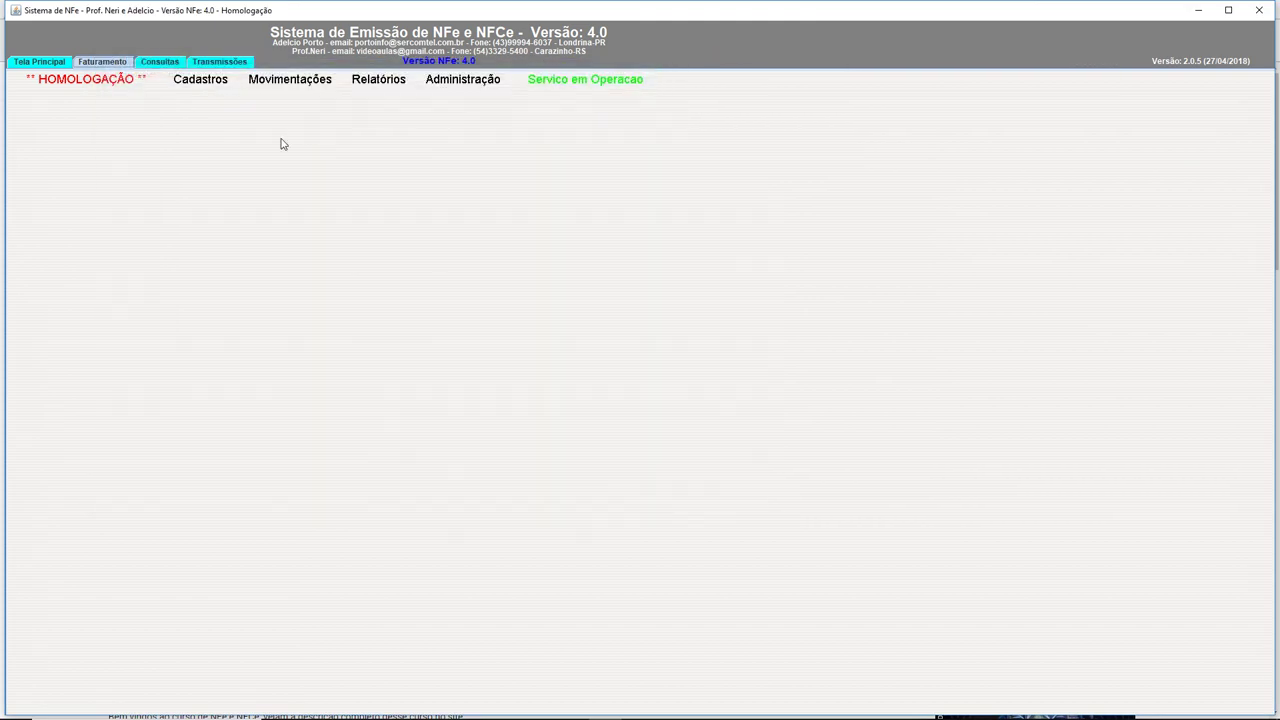
- Show the product register again and close it
{"action": "left_click", "coordinate": [213, 86]}
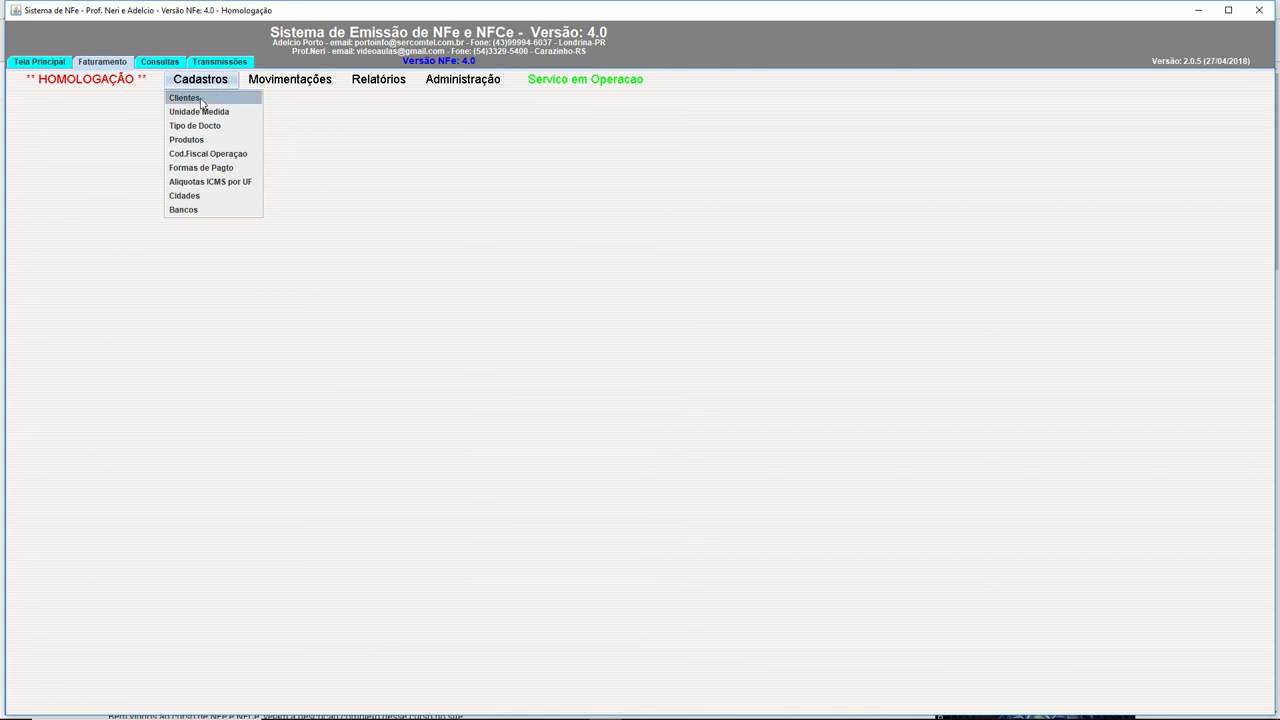
{"action": "left_click", "coordinate": [200, 140]}
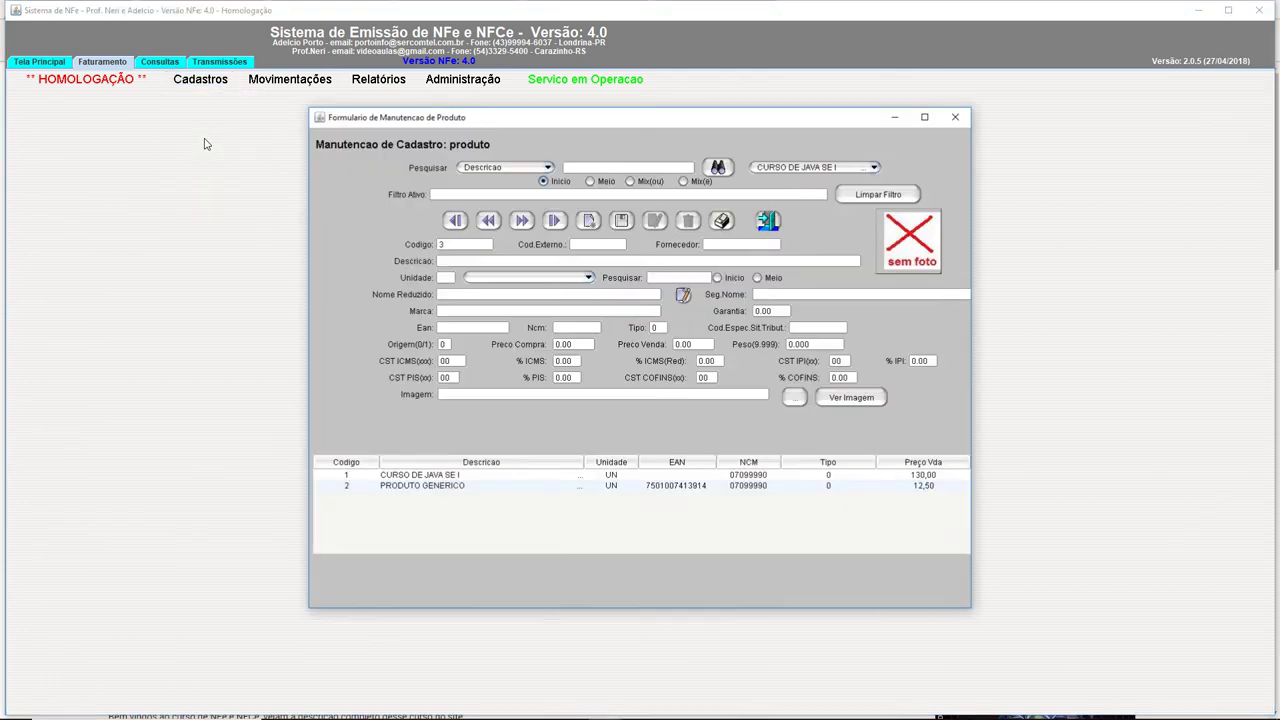
{"action": "left_click", "coordinate": [955, 117]}
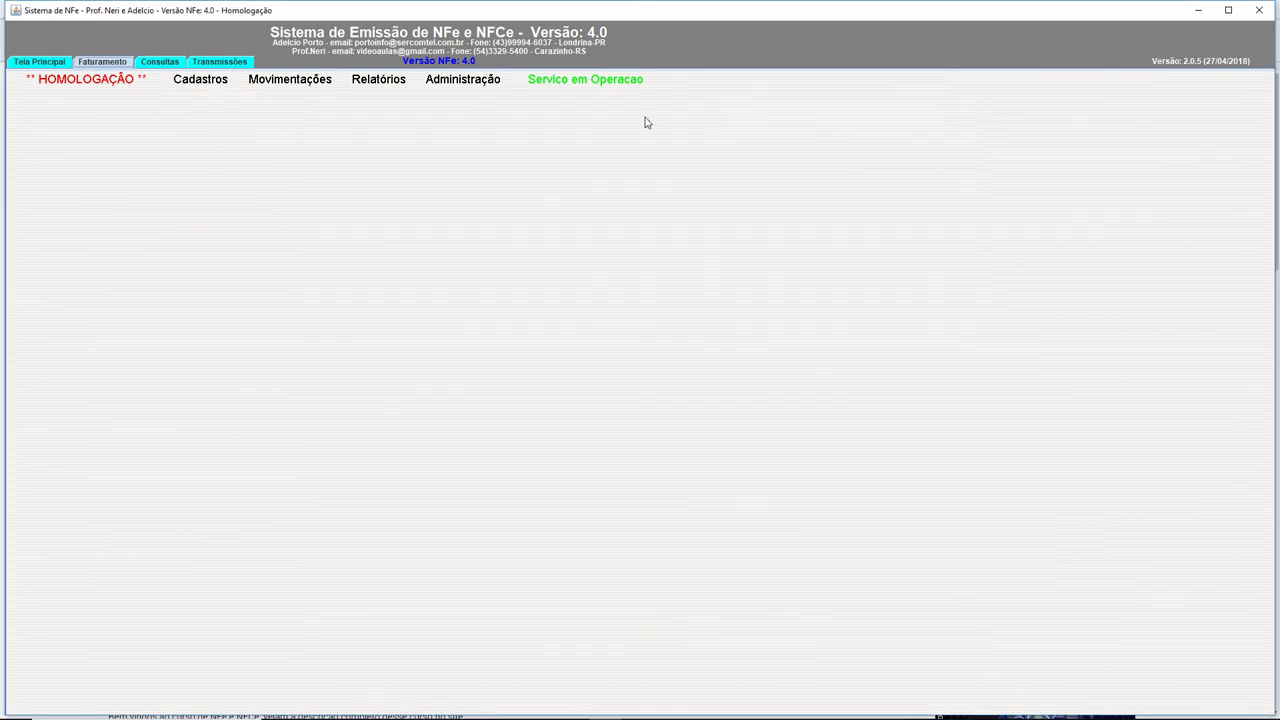
{"action": "left_click", "coordinate": [311, 80]}
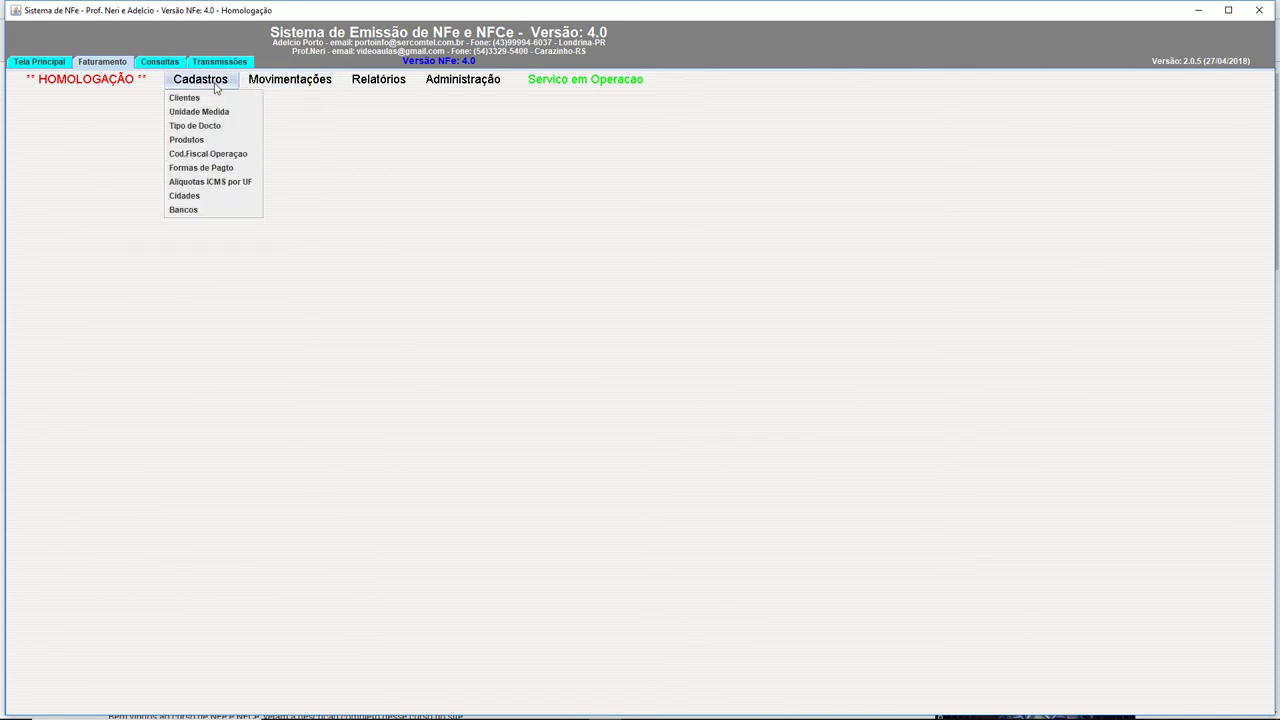
{"action": "left_click", "coordinate": [610, 275]}
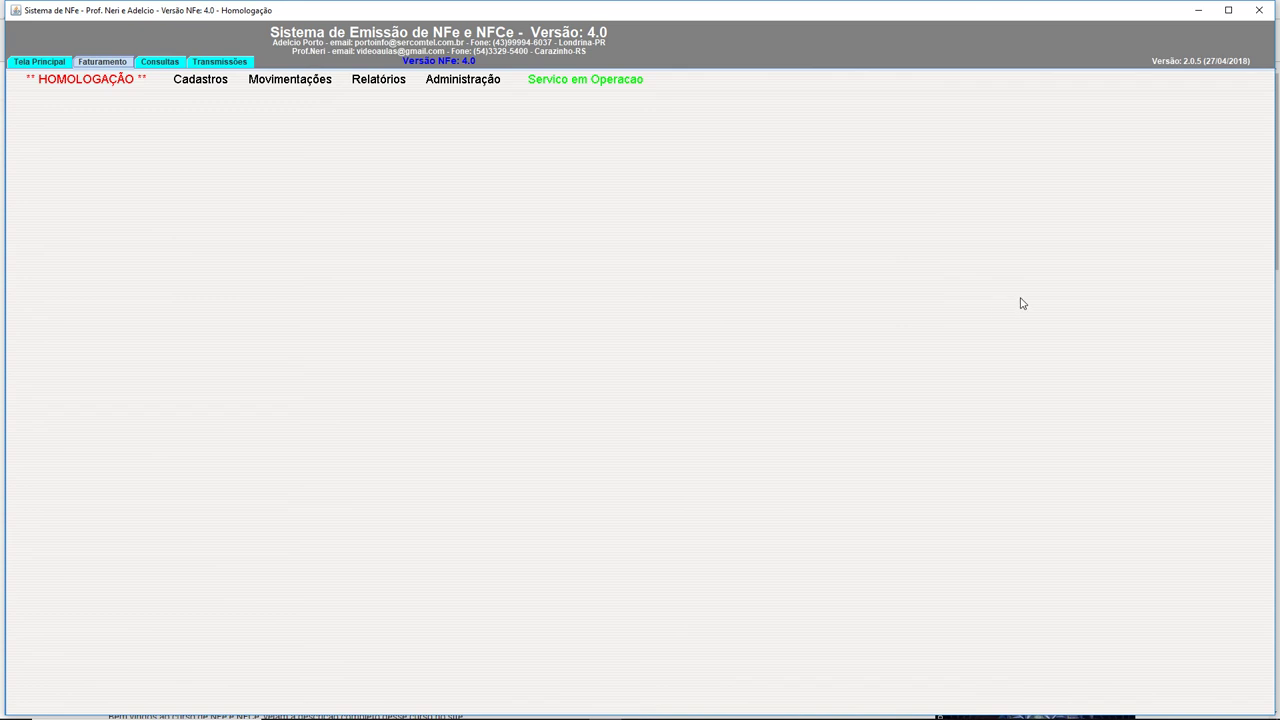